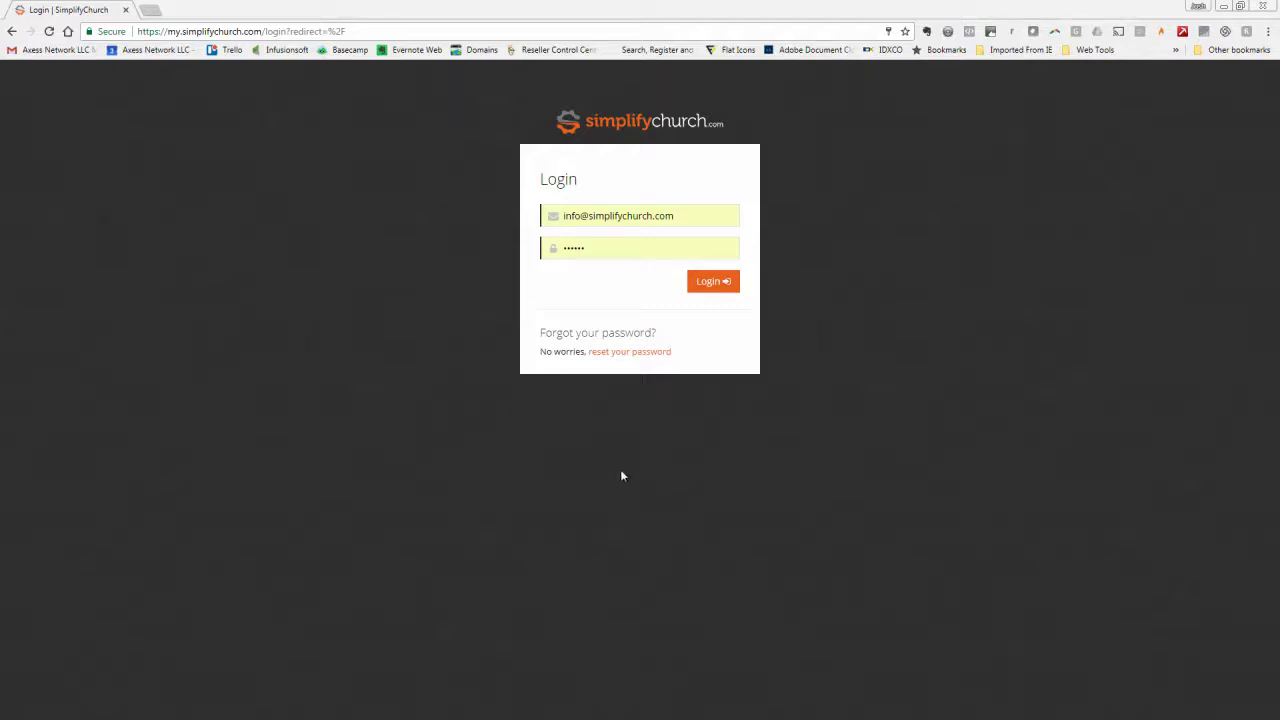
Log in with the prefilled credentials and record a 500.00 deposit to Your Church's Bank (Checking) dated 08/03/2017
left_click(711, 283)
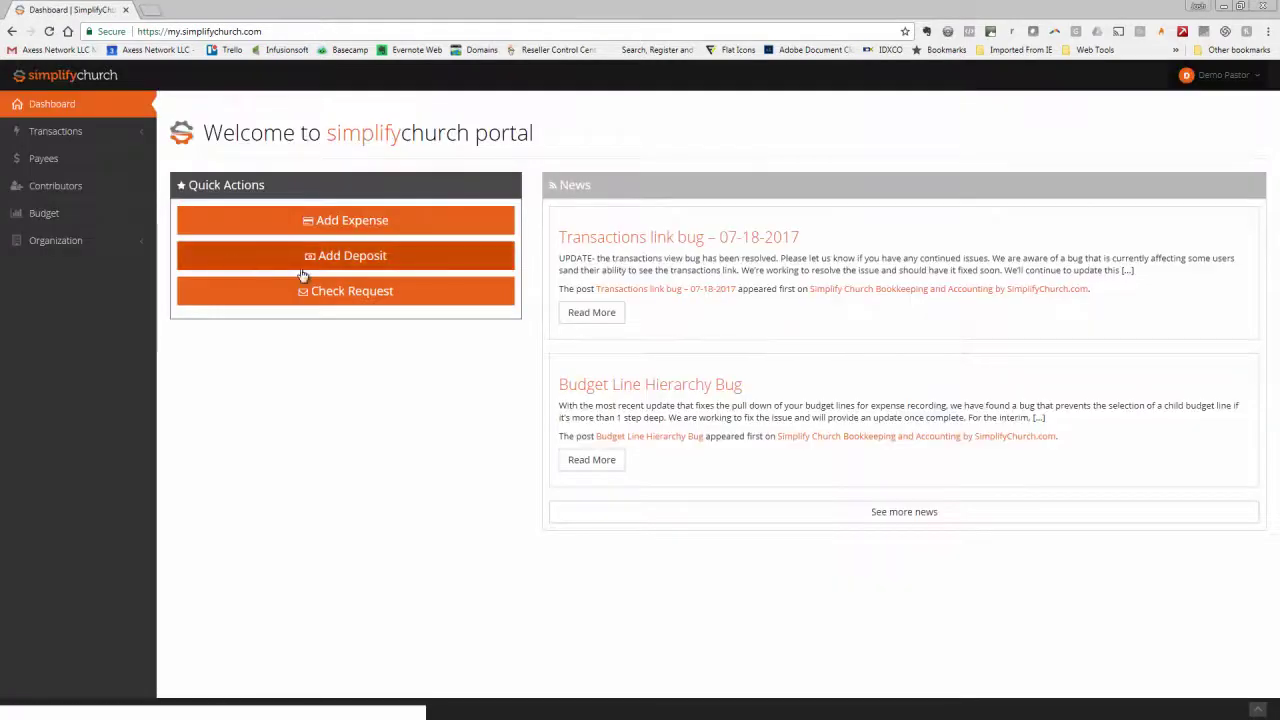
left_click(377, 268)
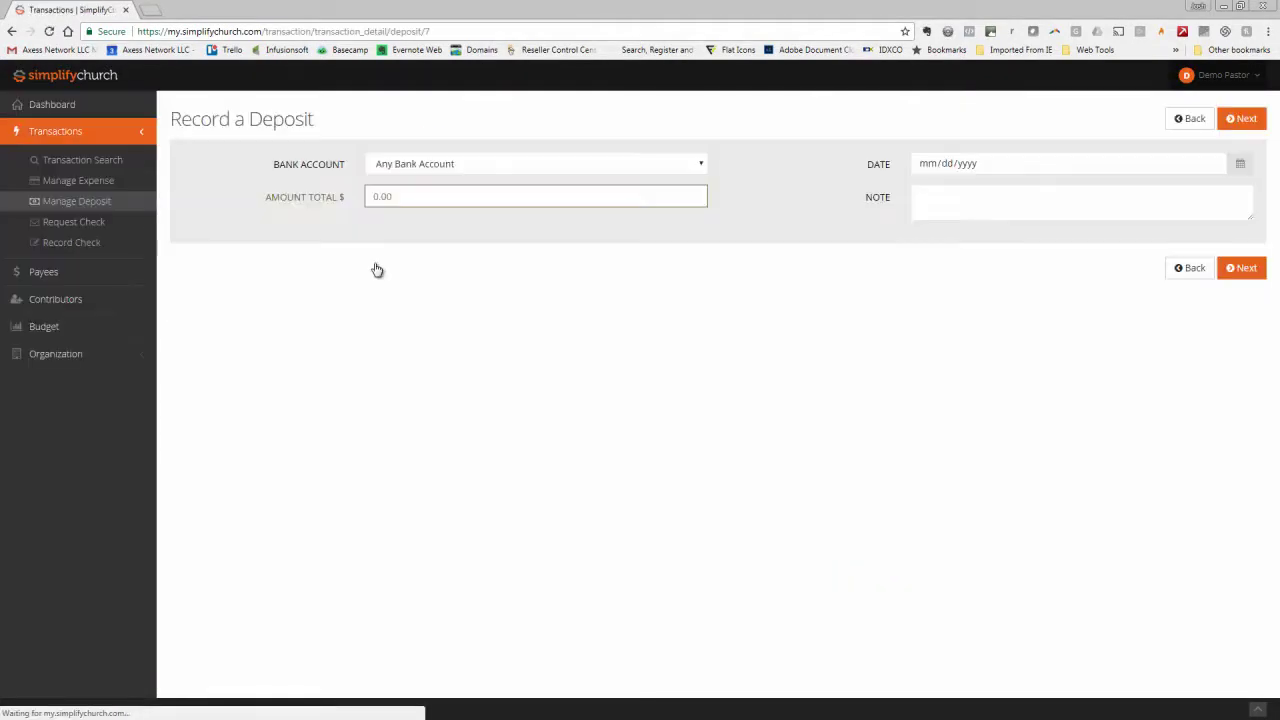
left_click(461, 167)
left_click(470, 198)
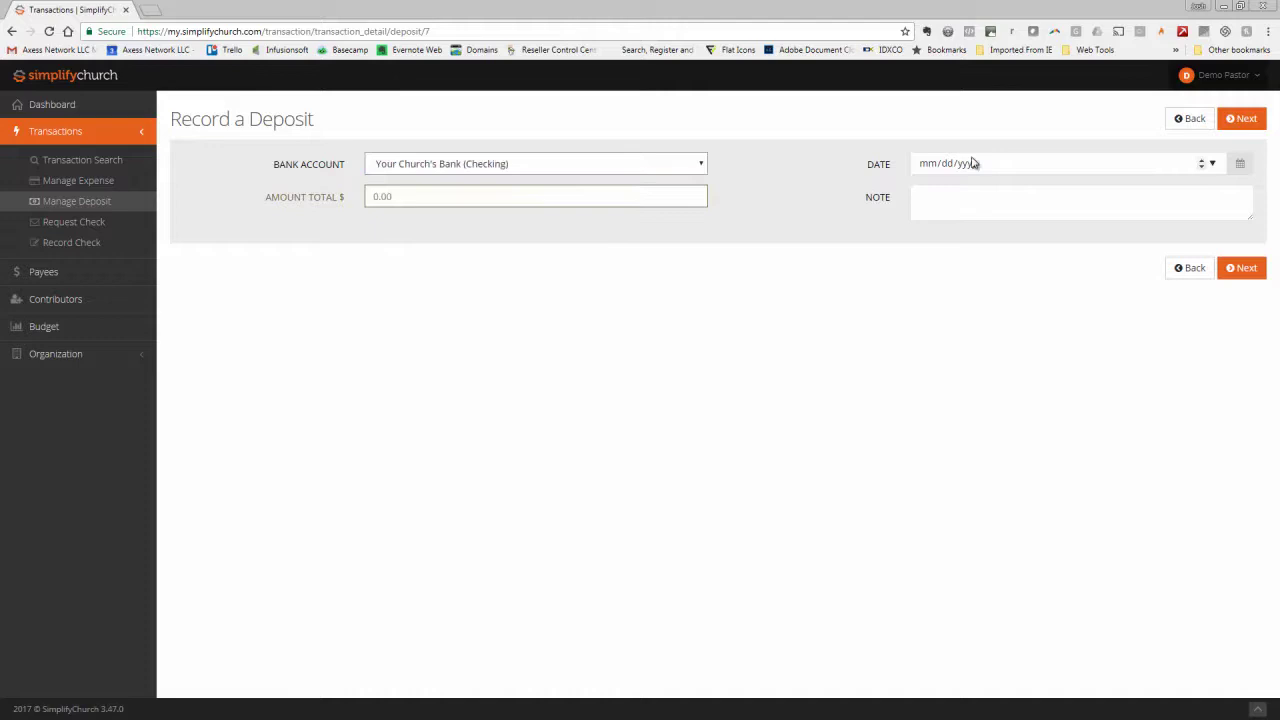
left_click(1210, 166)
left_click(1021, 229)
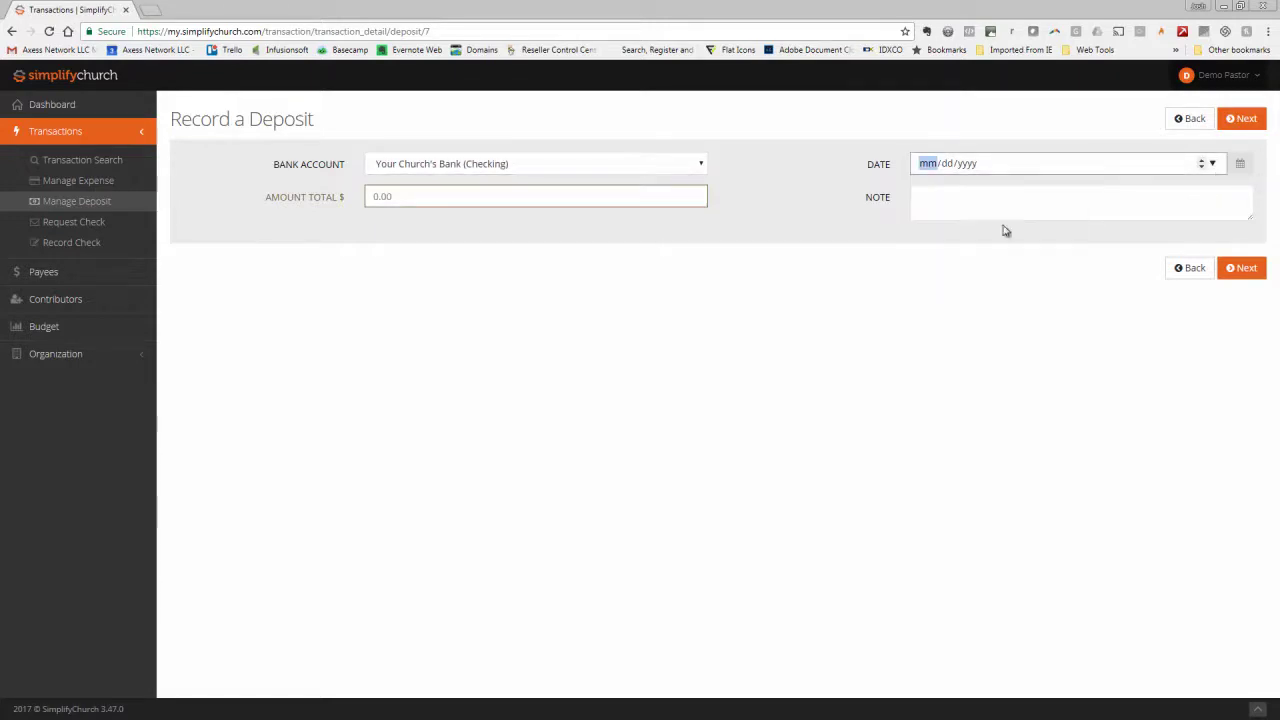
left_click(575, 196)
type("500.00")
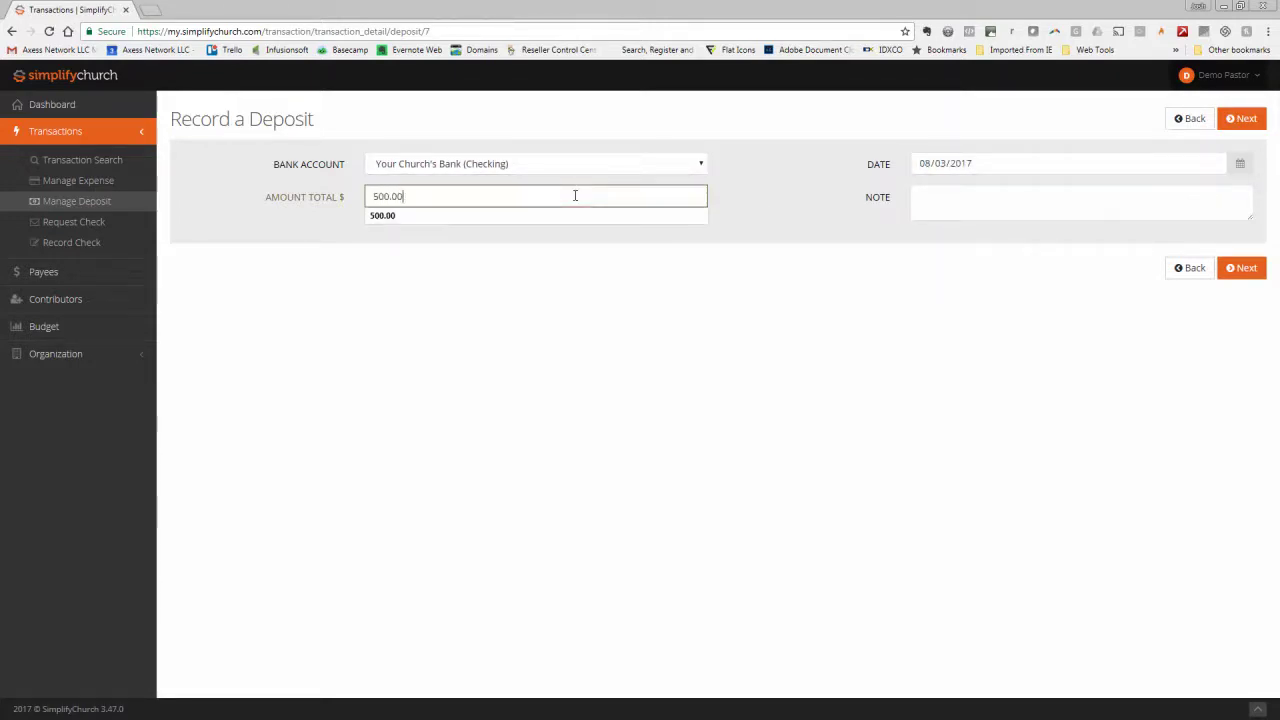
left_click(1259, 276)
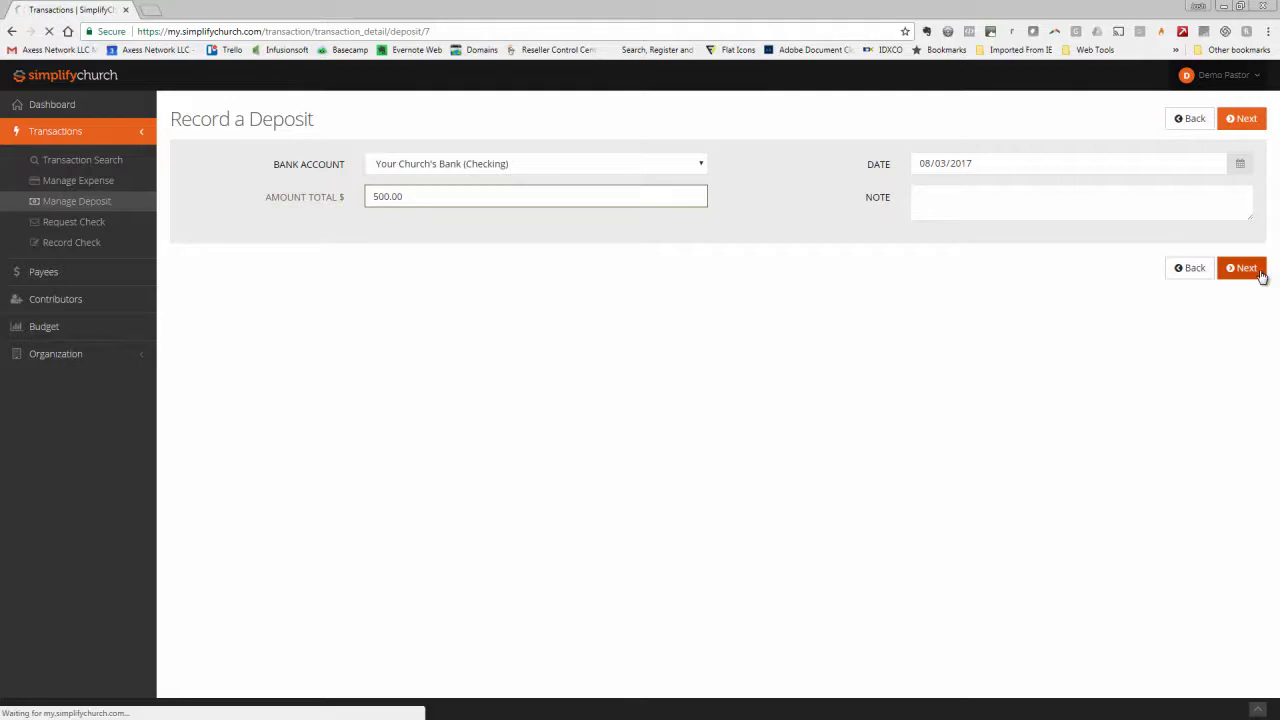
Add a deposit detail of 100.00 from the contributor listed just below NAMB to the Camp Registration > test budget line
left_click(1237, 272)
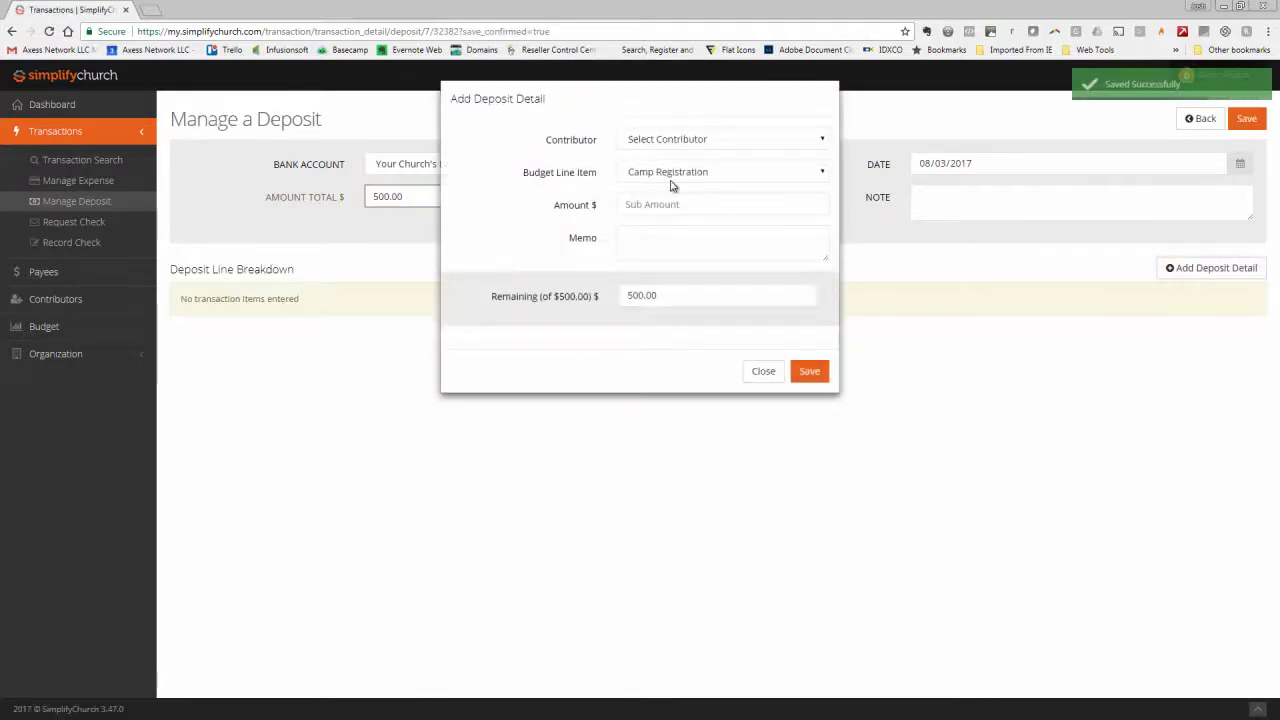
left_click(685, 145)
left_click(672, 185)
left_click(678, 174)
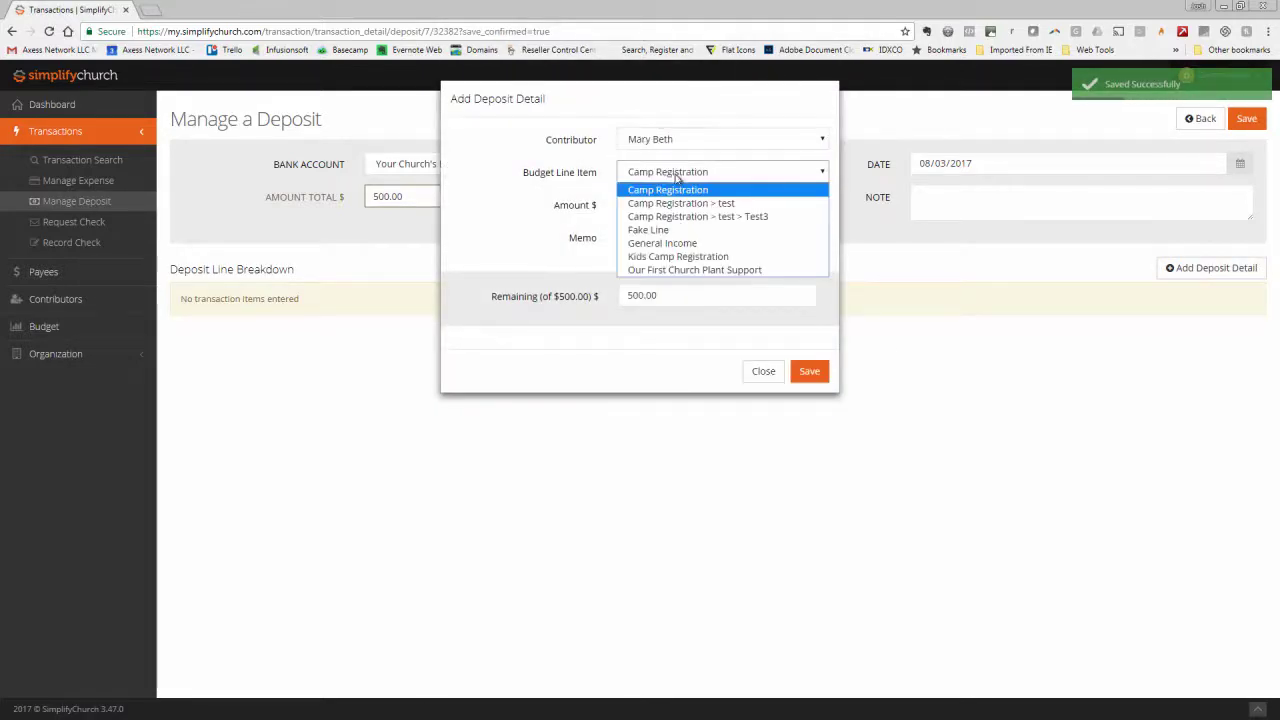
left_click(678, 203)
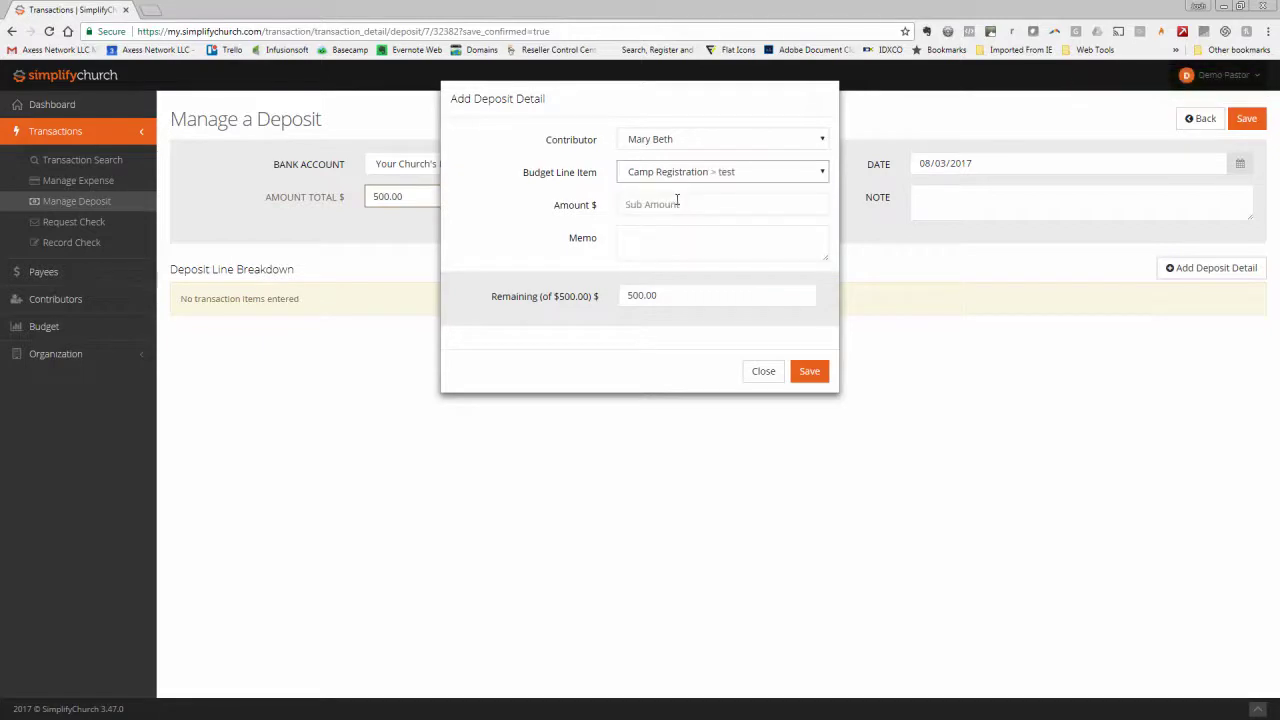
left_click(687, 206)
type("100.00")
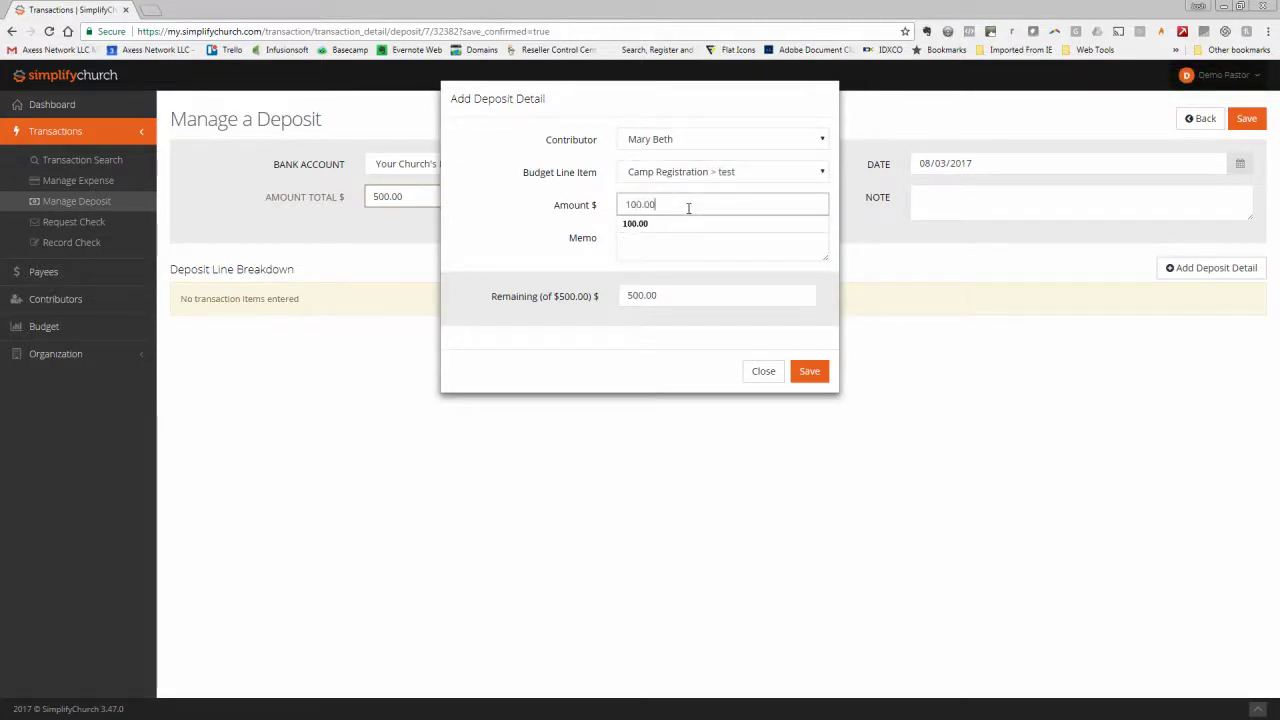
left_click(809, 371)
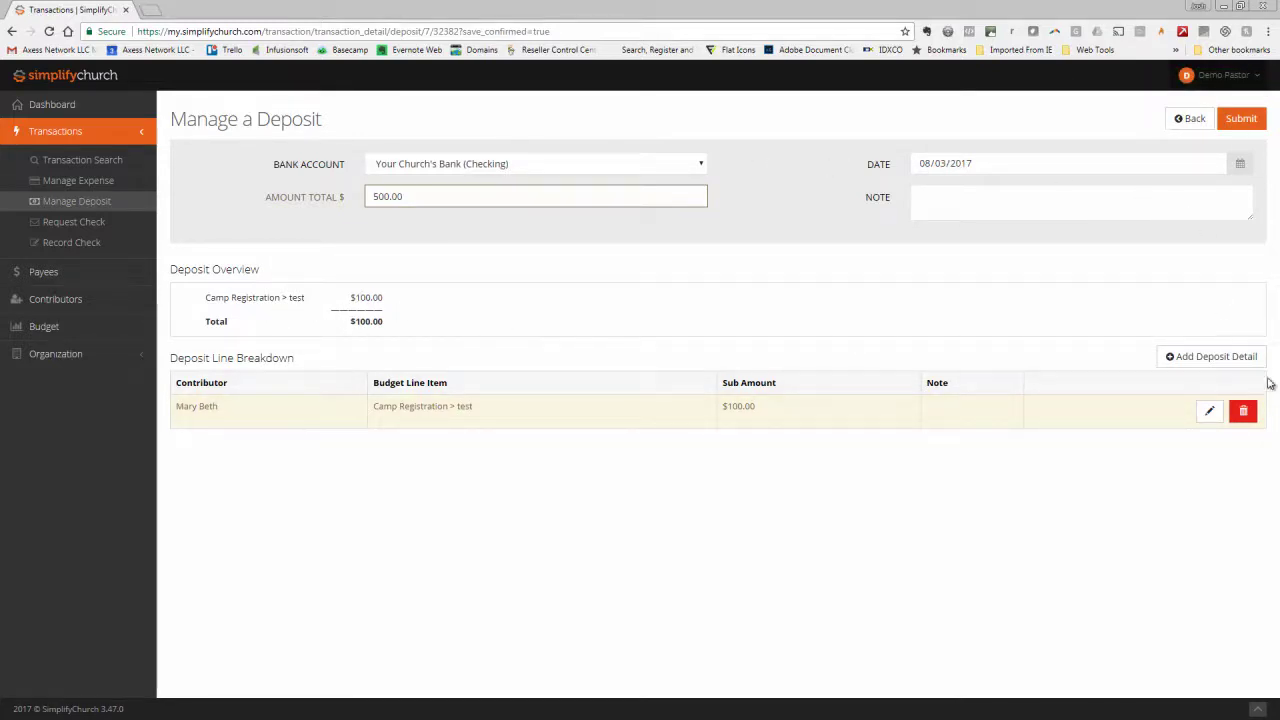
Add a deposit detail of 250.00 from the third contributor in the list to General Income
left_click(1220, 358)
left_click(714, 139)
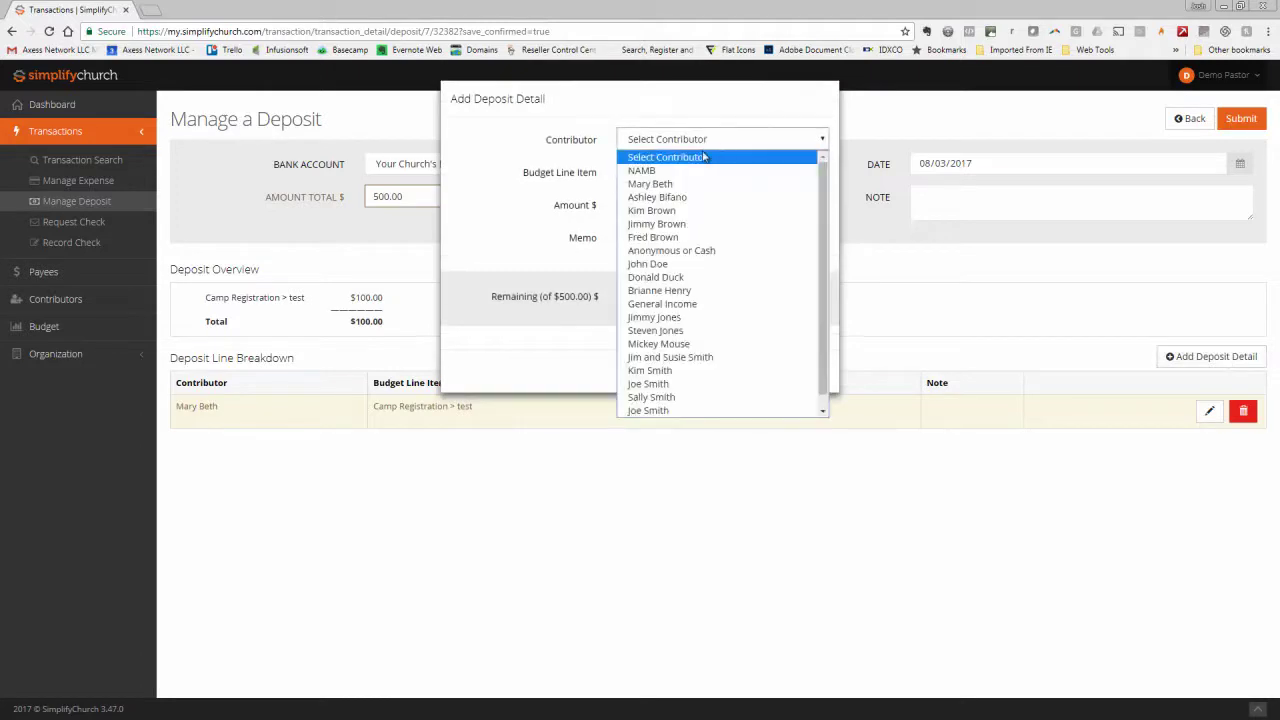
left_click(688, 199)
left_click(703, 171)
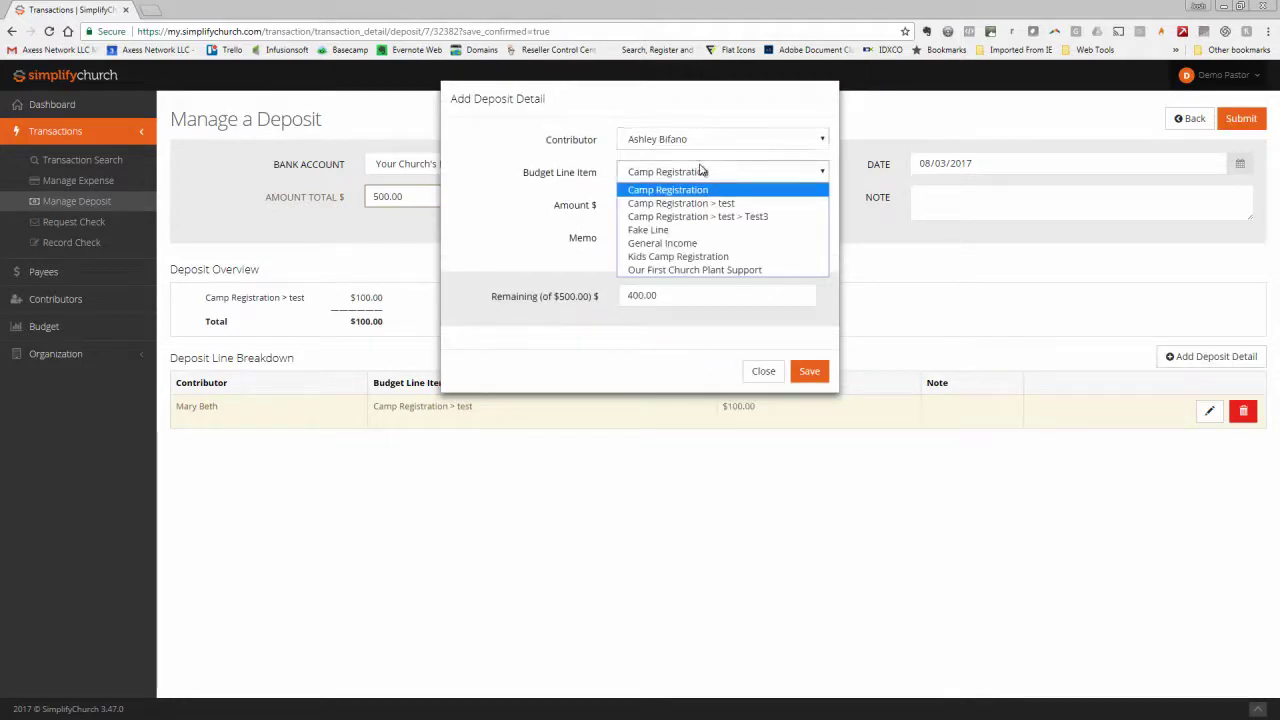
left_click(684, 242)
left_click(677, 208)
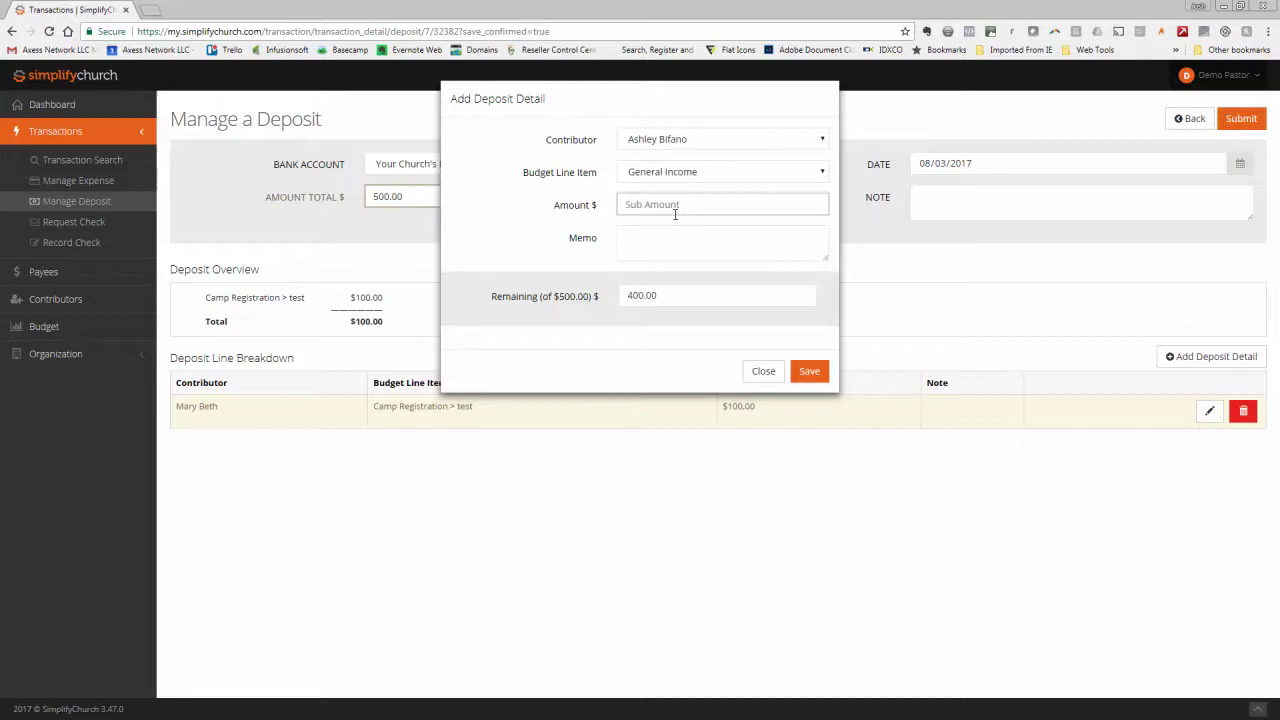
type("250.")
key("Tab")
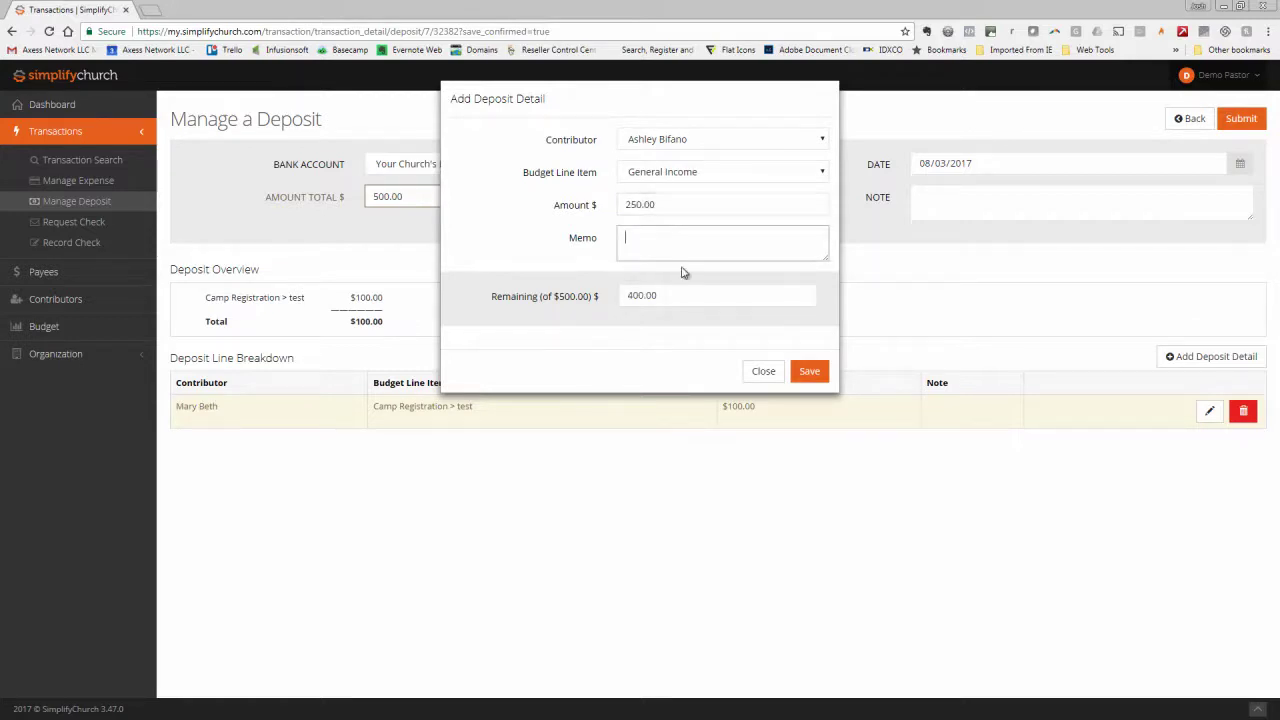
left_click(821, 372)
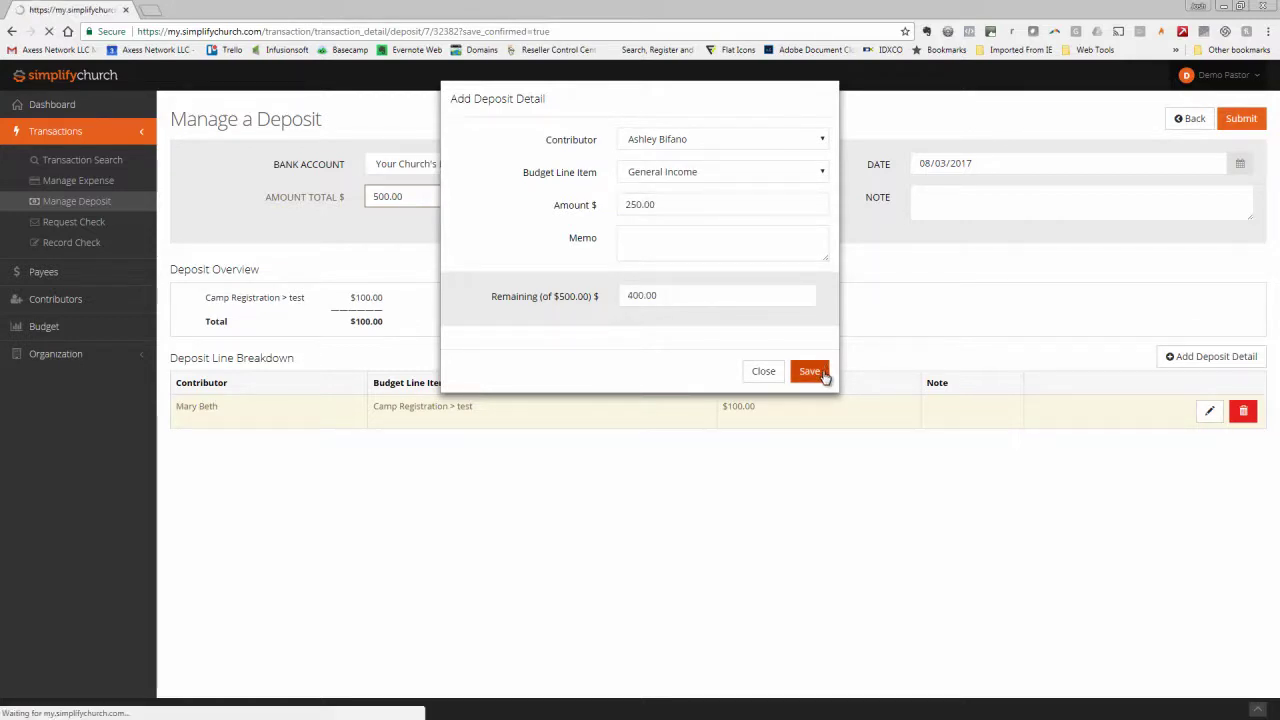
Add a deposit detail of 150.00 from the fourth contributor in the list to General Income and submit the deposit
left_click(1209, 368)
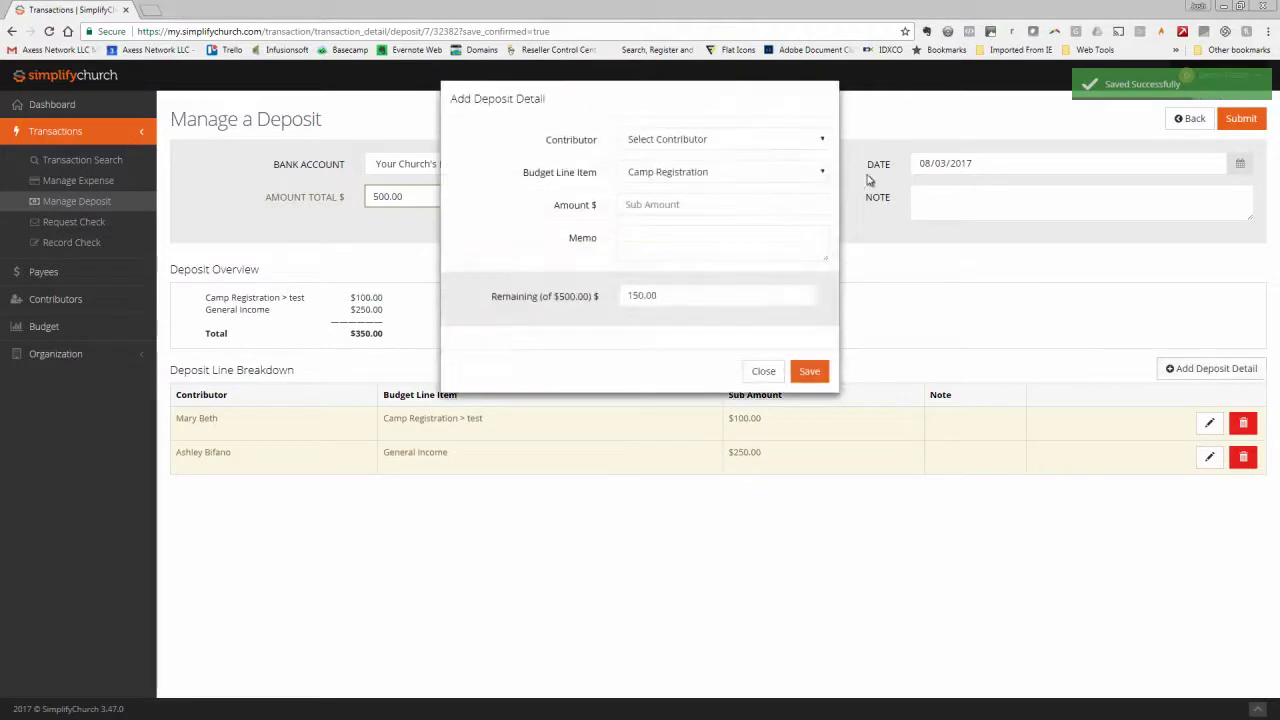
left_click(743, 139)
left_click(766, 208)
left_click(695, 174)
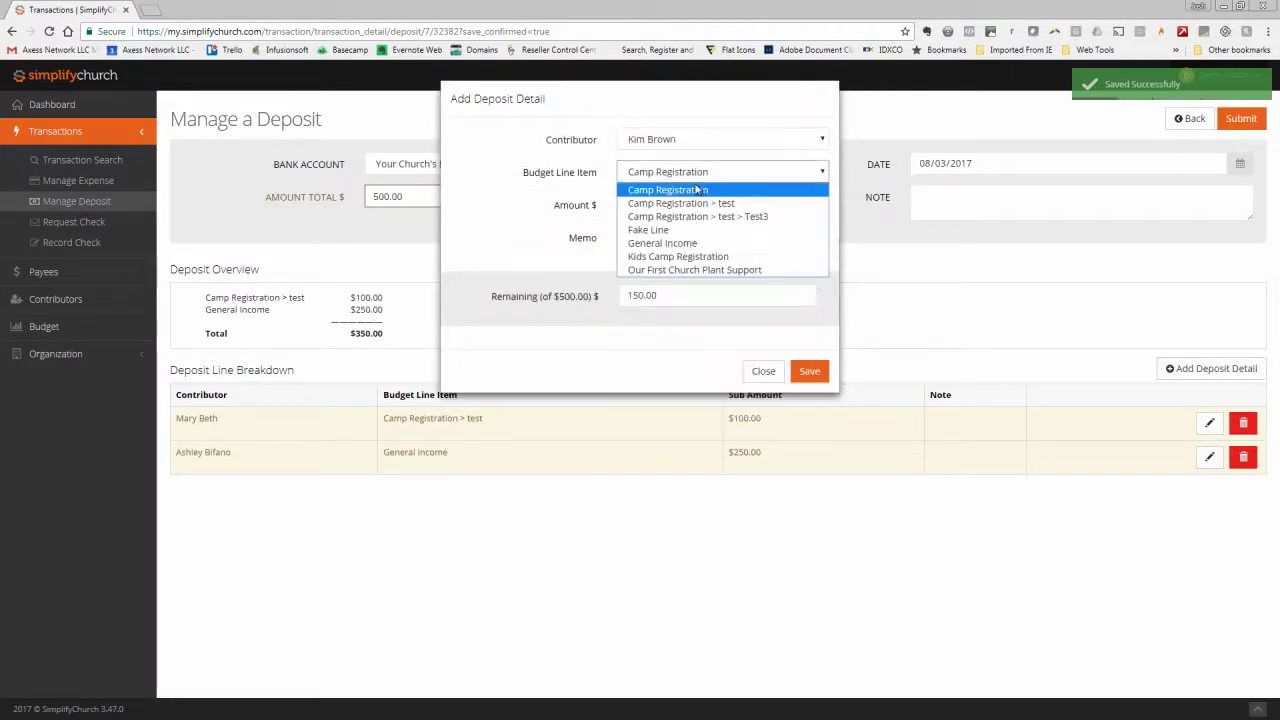
left_click(690, 243)
left_click(678, 206)
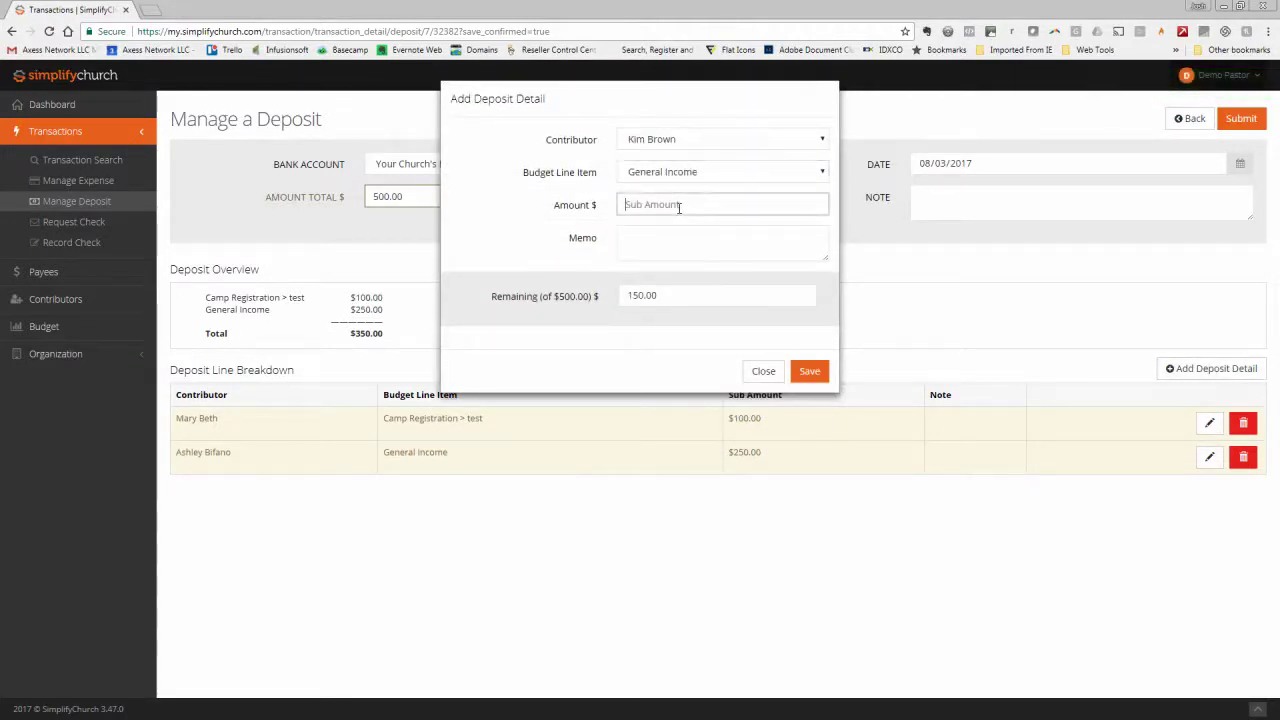
type("150.00")
left_click(809, 371)
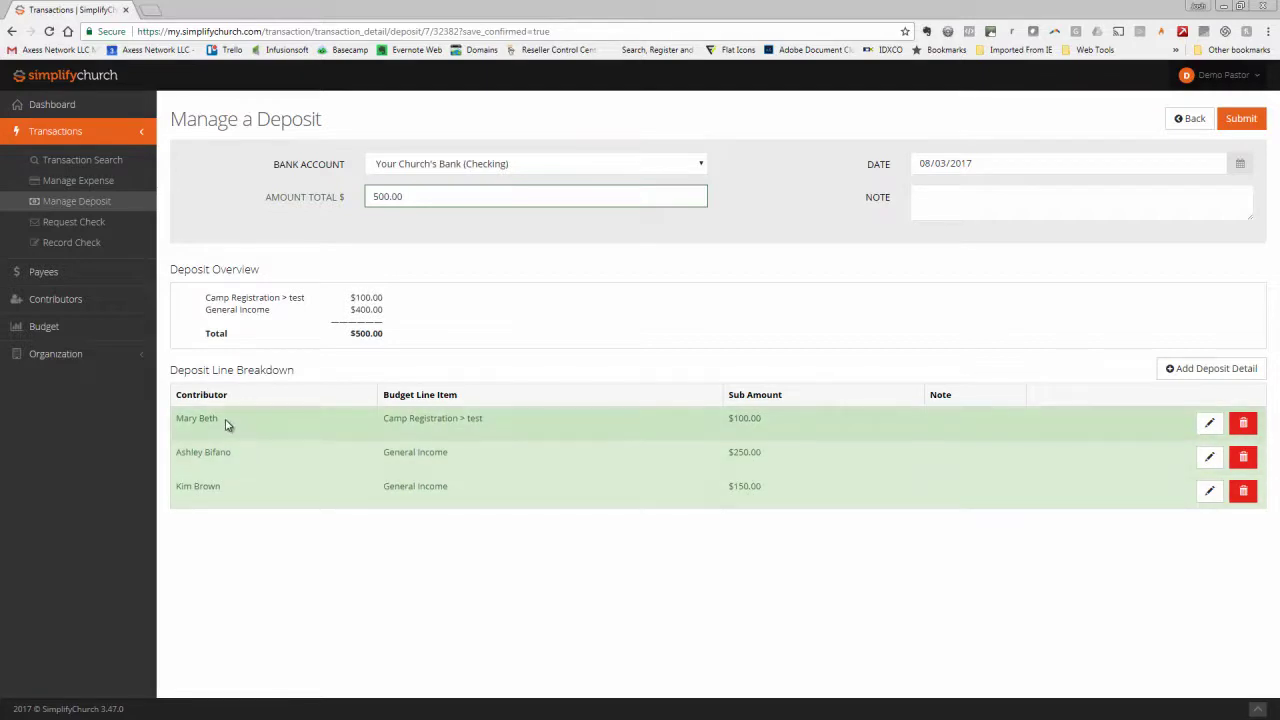
left_click(1240, 120)
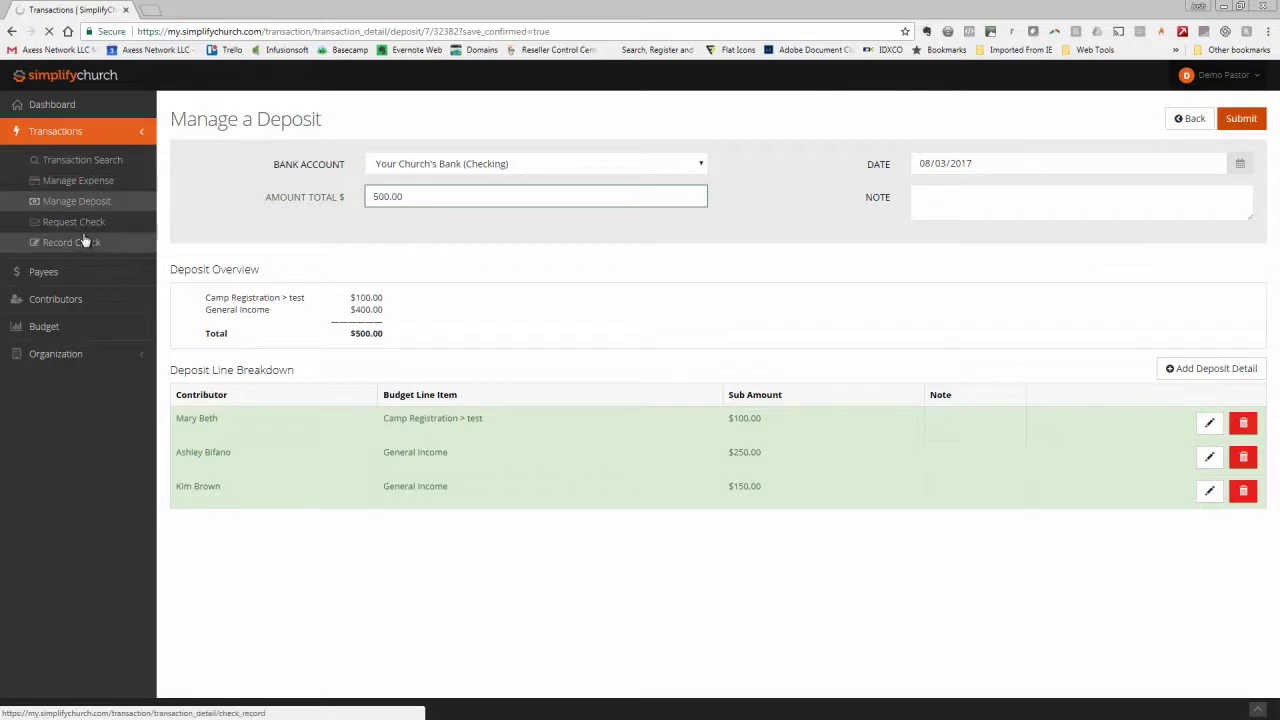
Open the transaction listing and review the budget line choices in the $100.00 Home Depot expense's detail dialog, closing it without saving
left_click(86, 166)
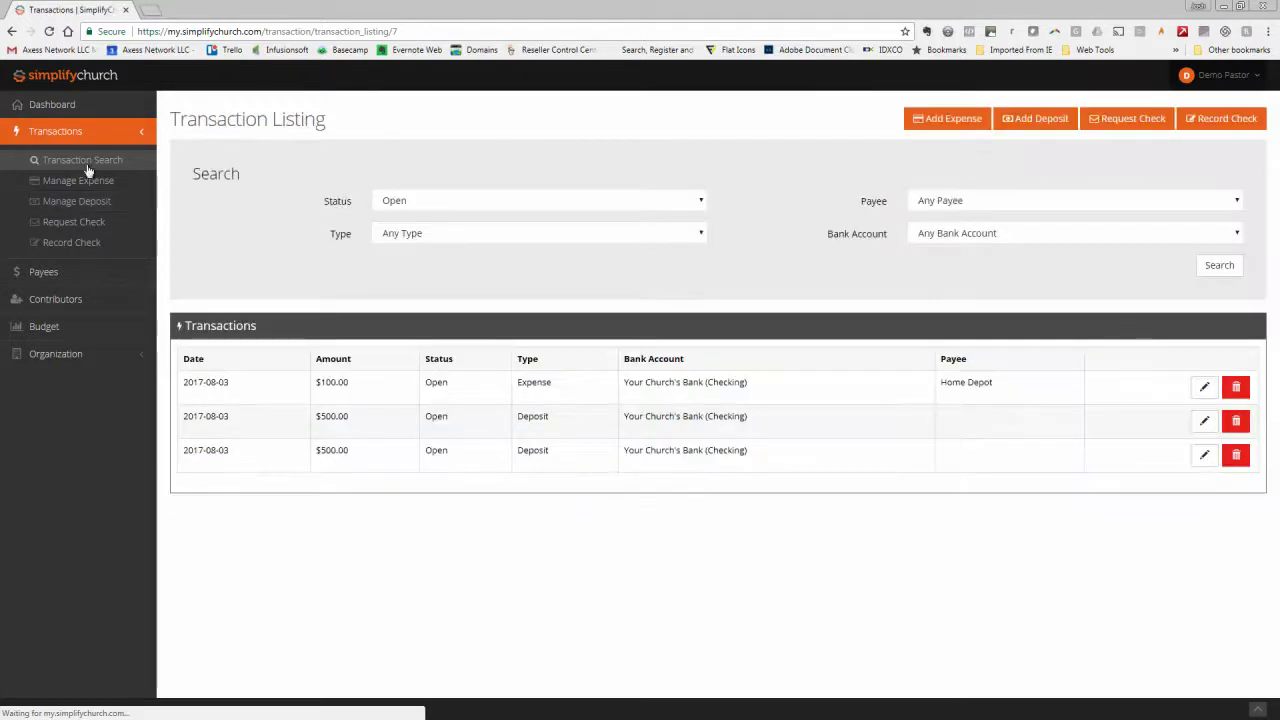
left_click(687, 394)
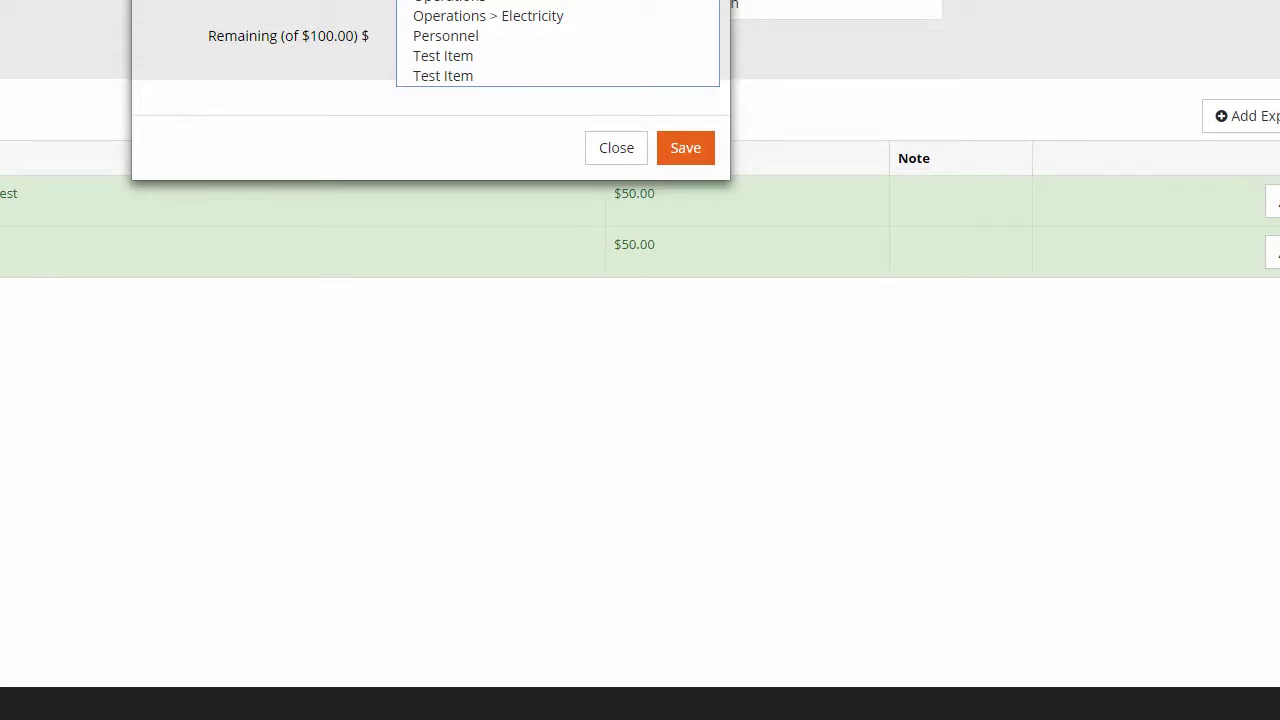
left_click(613, 150)
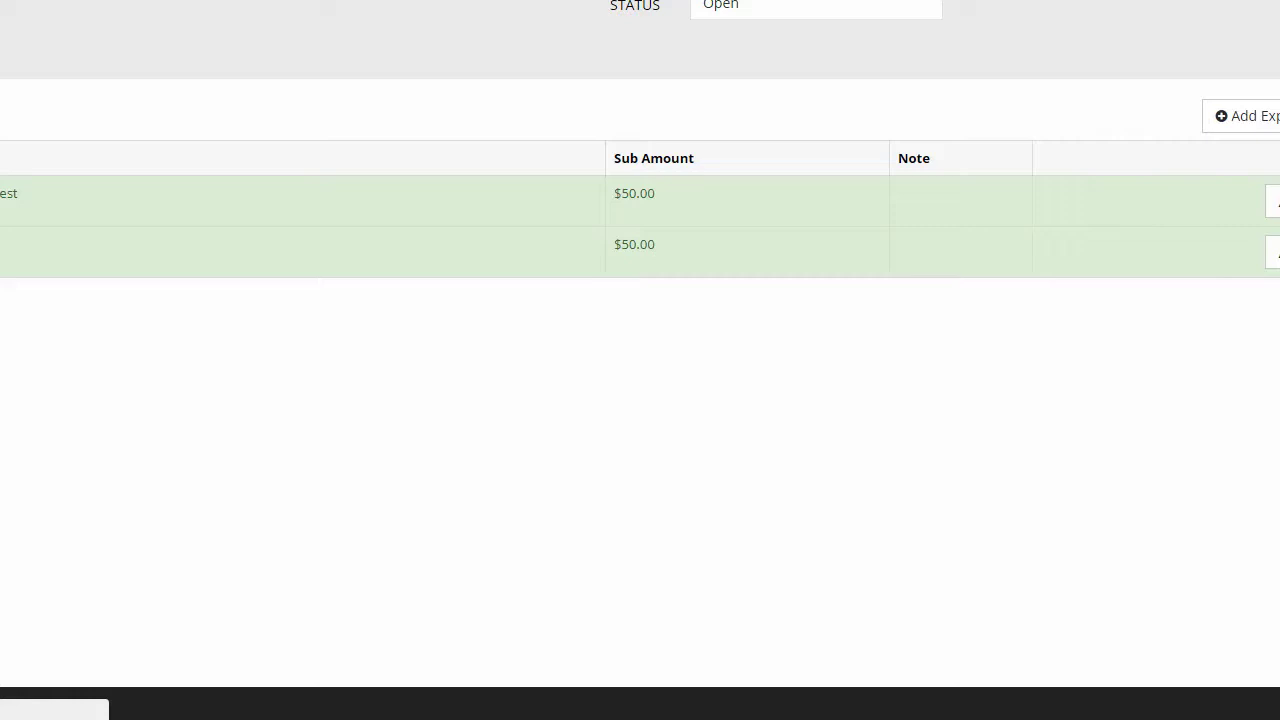
Set Track Member/Non-Member Contributors to True in the organization's settings and save
left_click(114, 171)
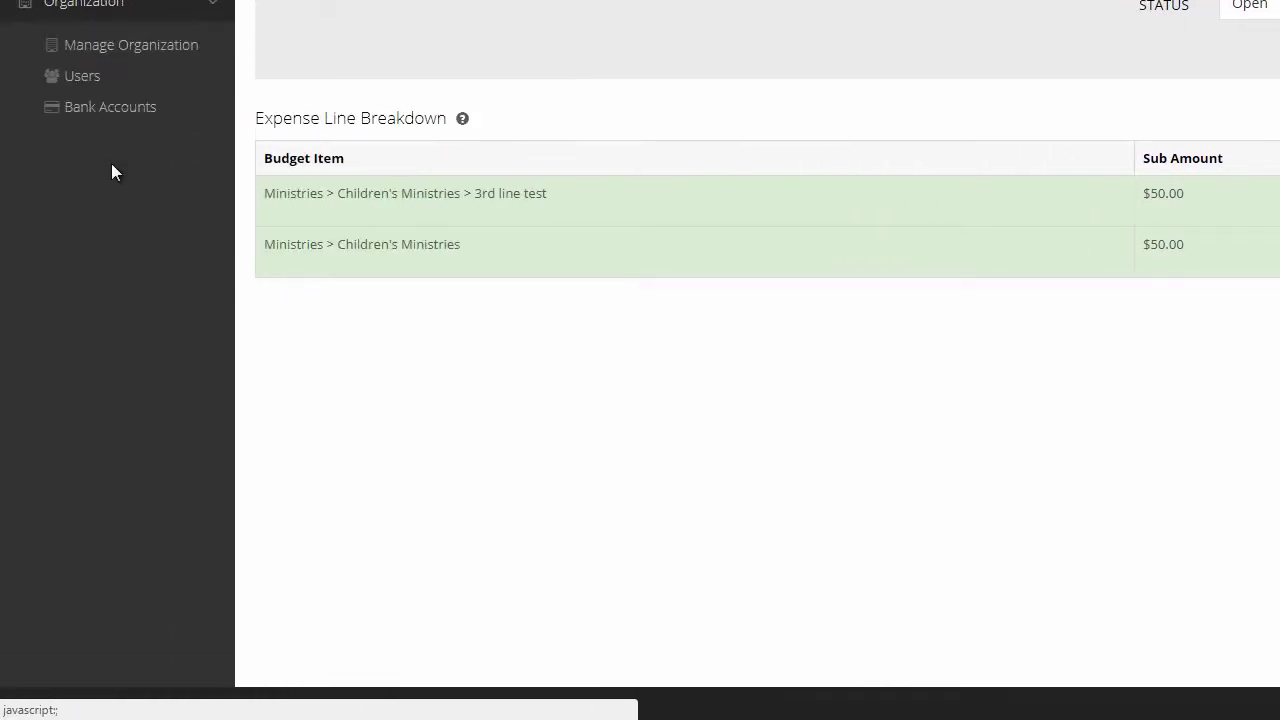
left_click(164, 49)
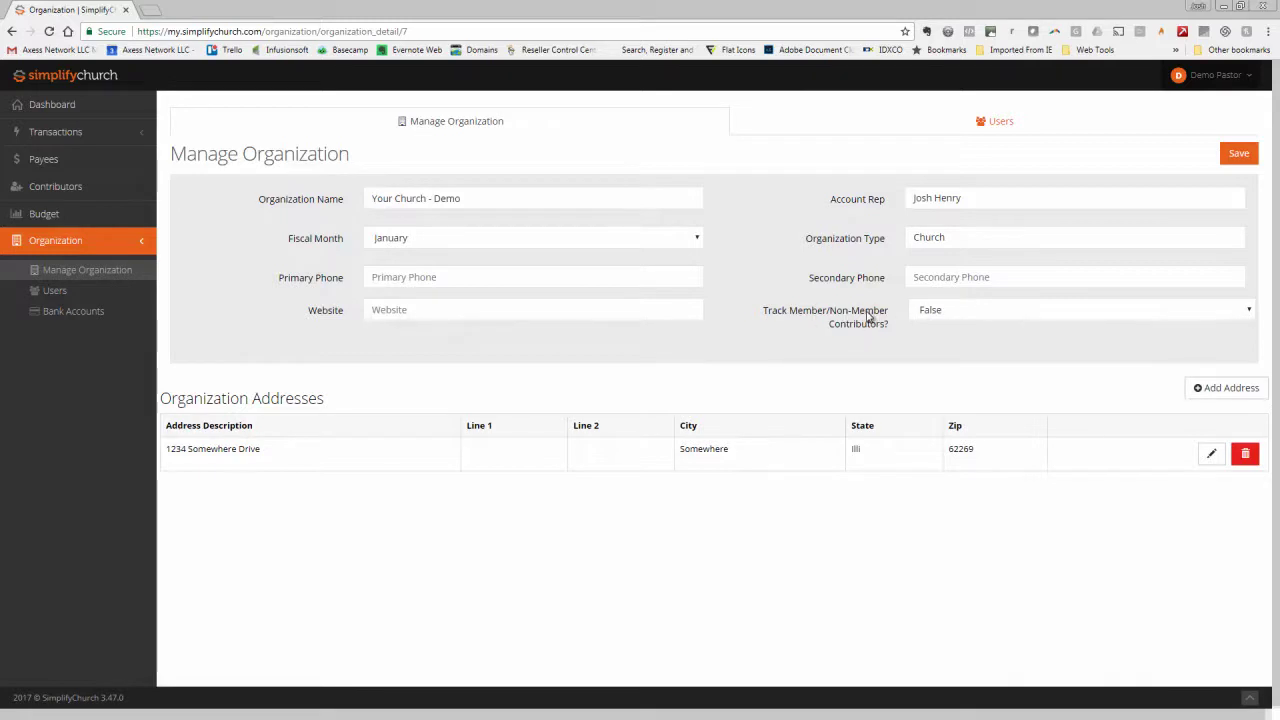
left_click(1006, 316)
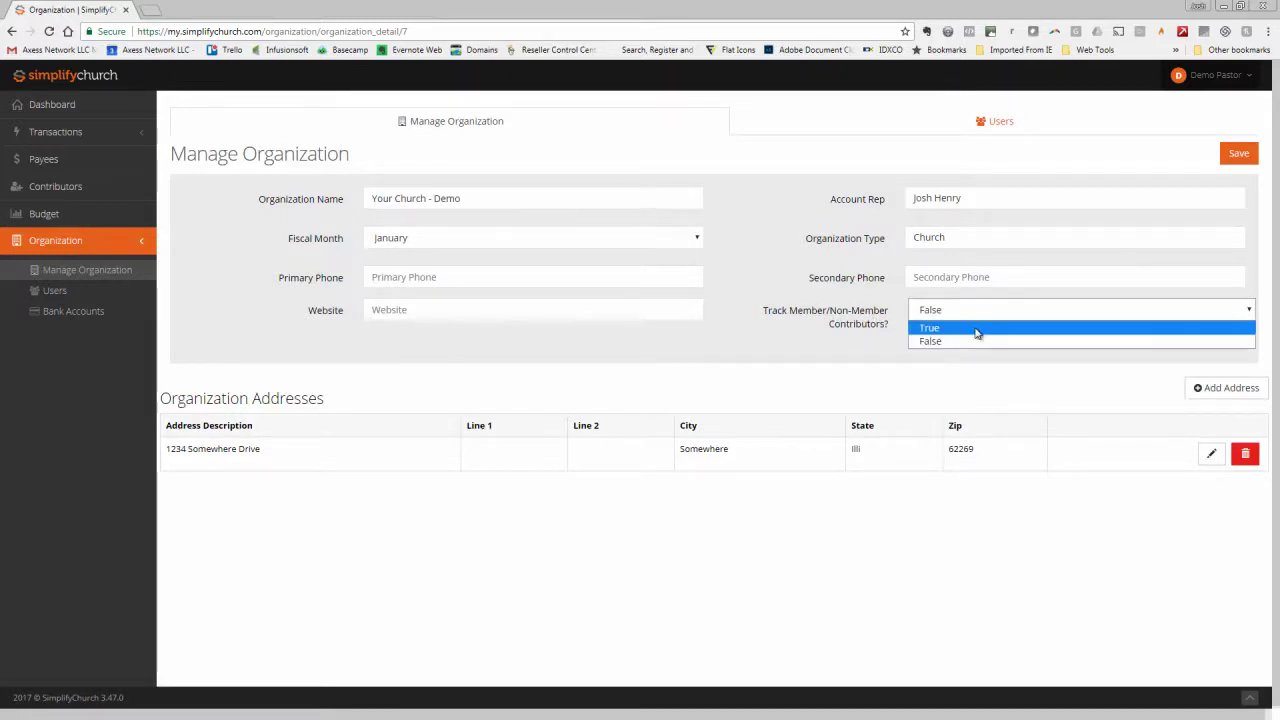
left_click(978, 330)
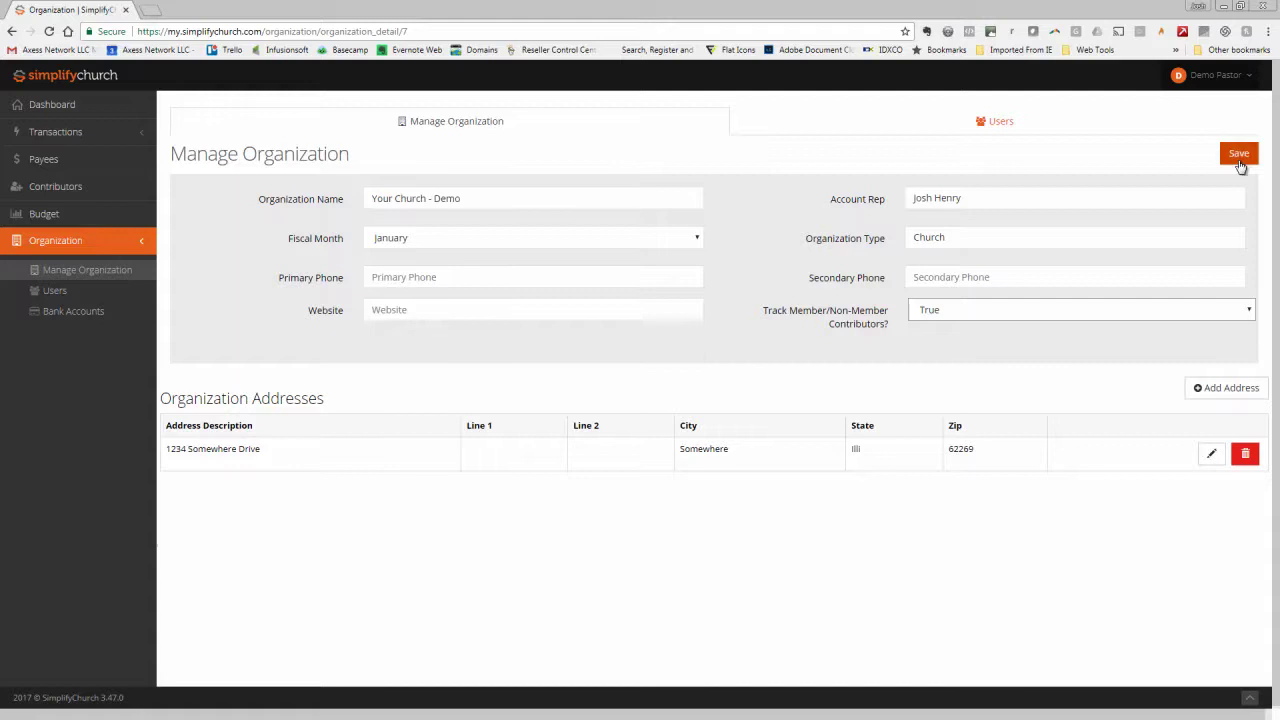
left_click(1238, 158)
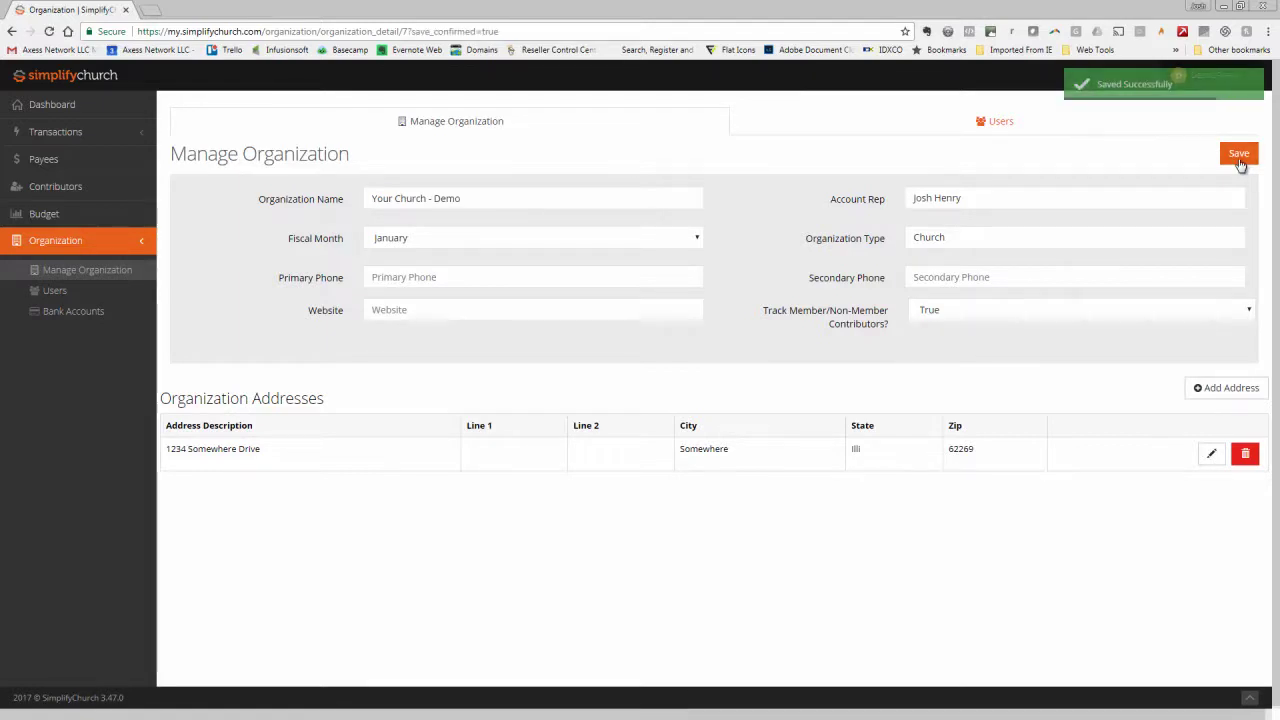
Open the contributor listing and examine the Member? column and the details of the contributor just below NAMB
left_click(91, 200)
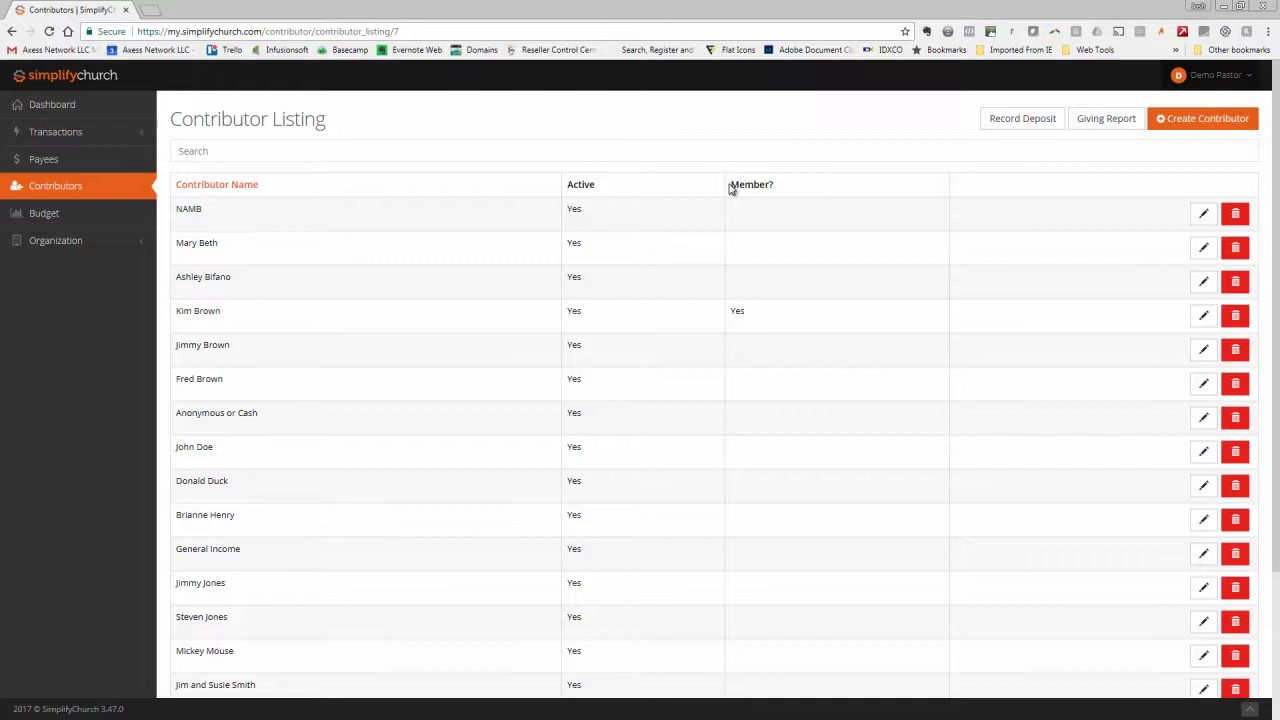
left_click_drag(731, 186, 788, 191)
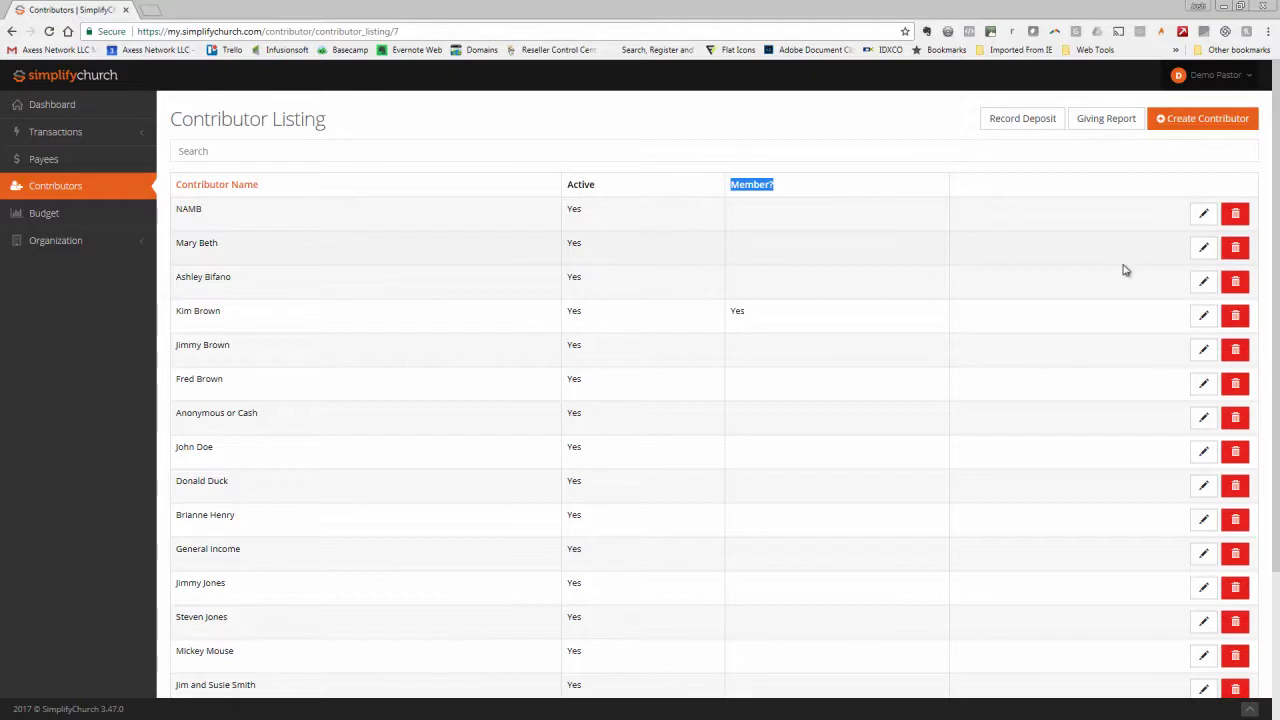
left_click(1203, 250)
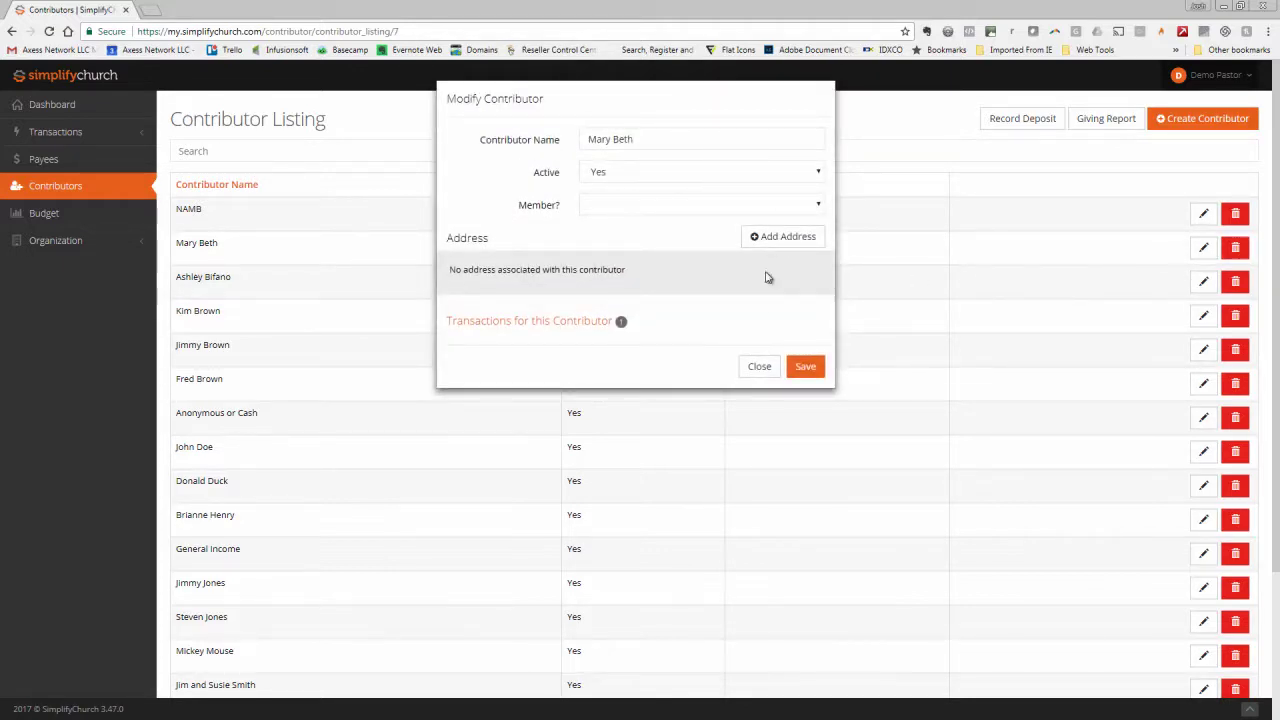
left_click(757, 366)
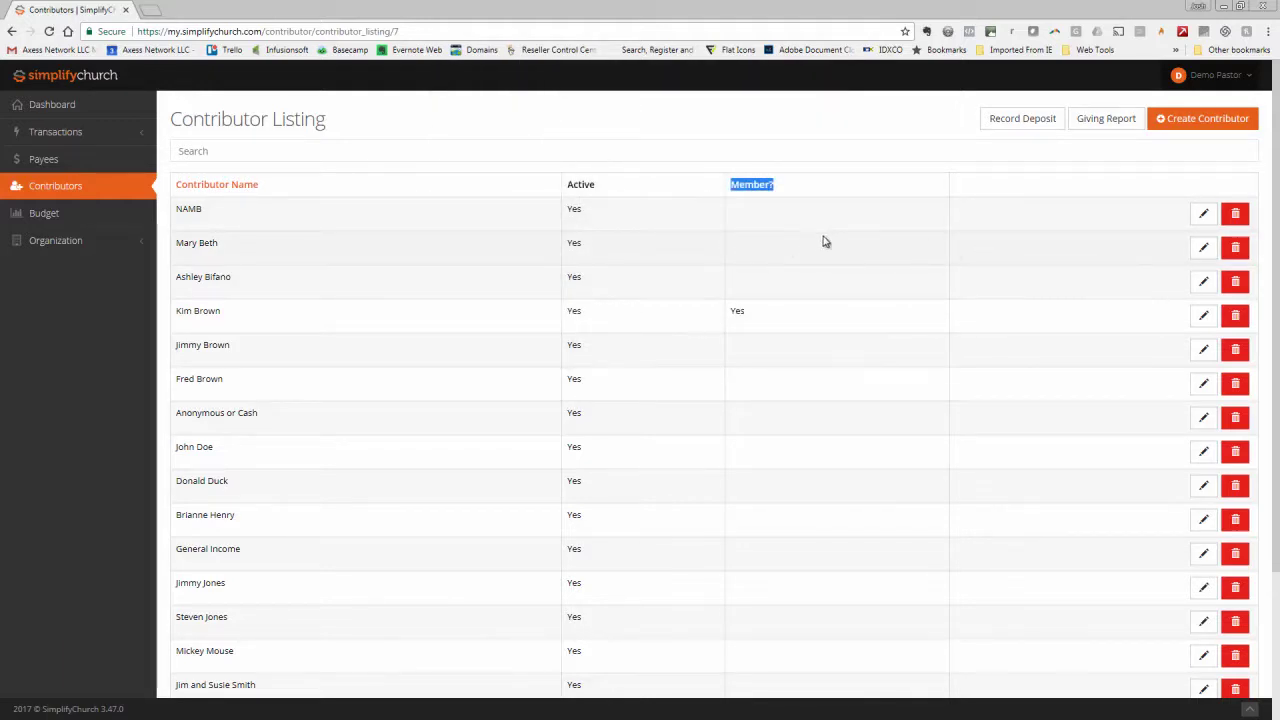
Set the Member? field to Yes for the contributor just below NAMB, save the record, and return to the dashboard
left_click(1203, 247)
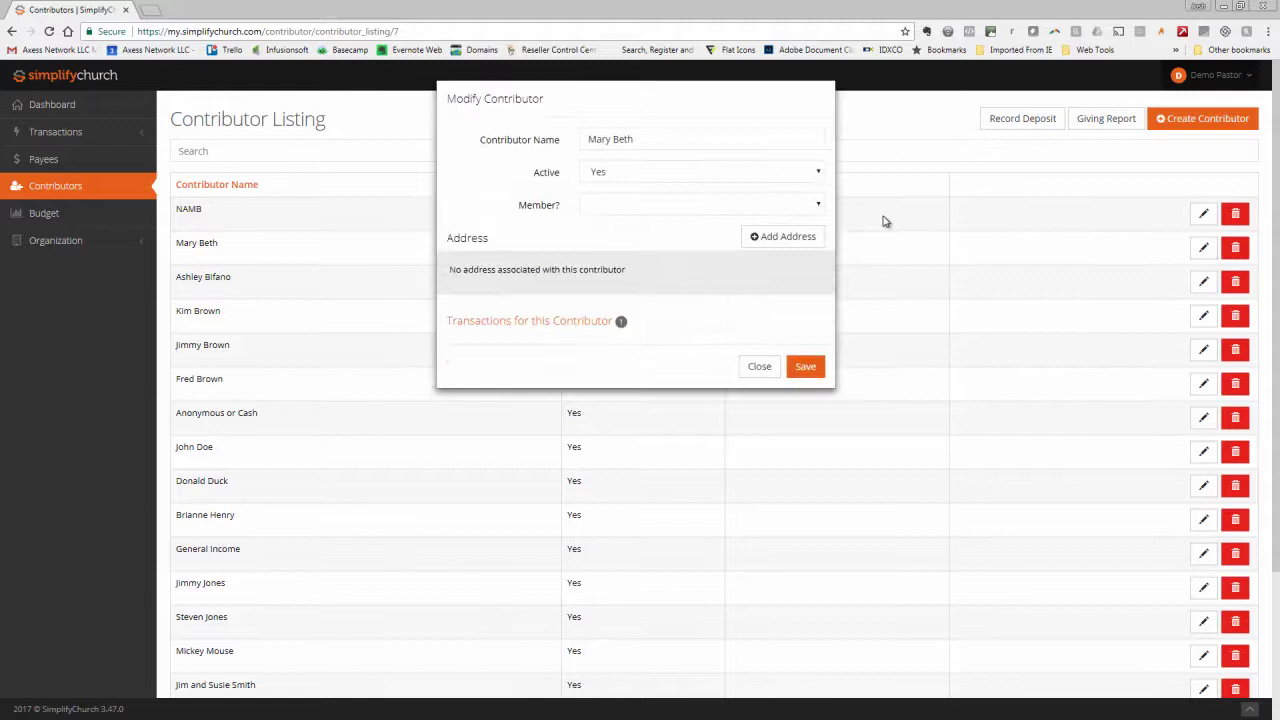
left_click(674, 172)
left_click(670, 192)
left_click(664, 205)
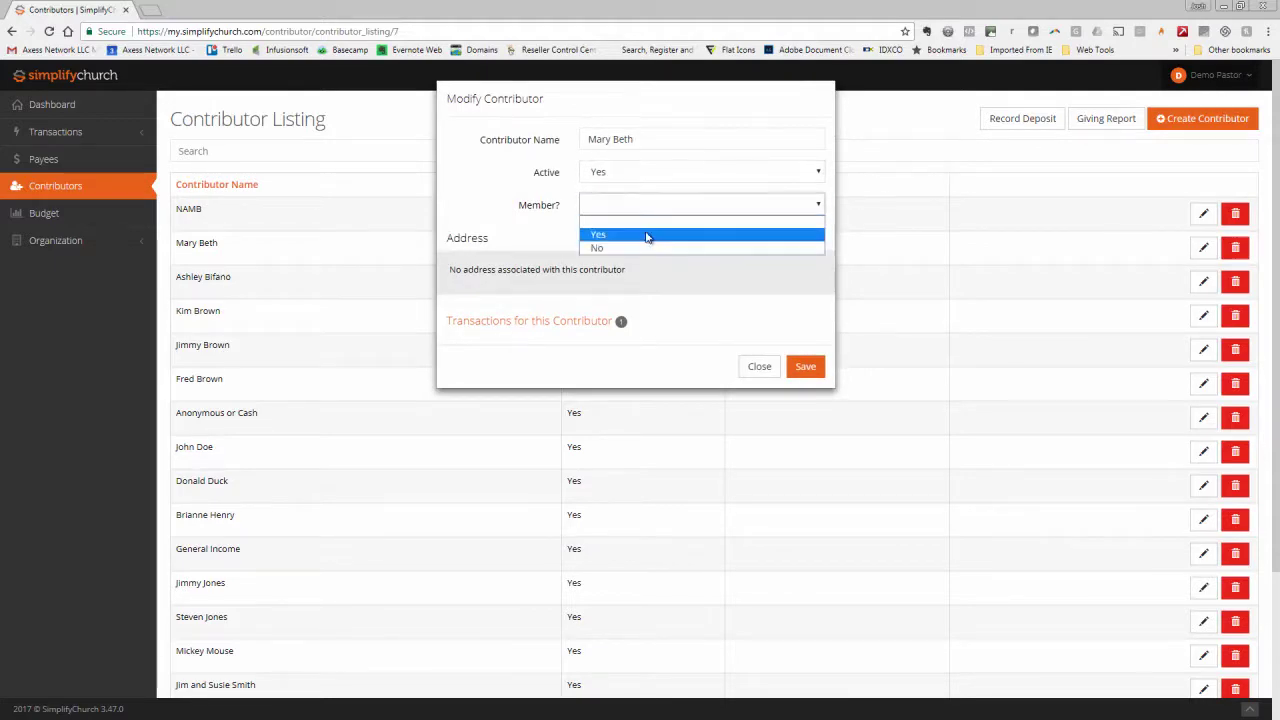
left_click(646, 235)
left_click(805, 366)
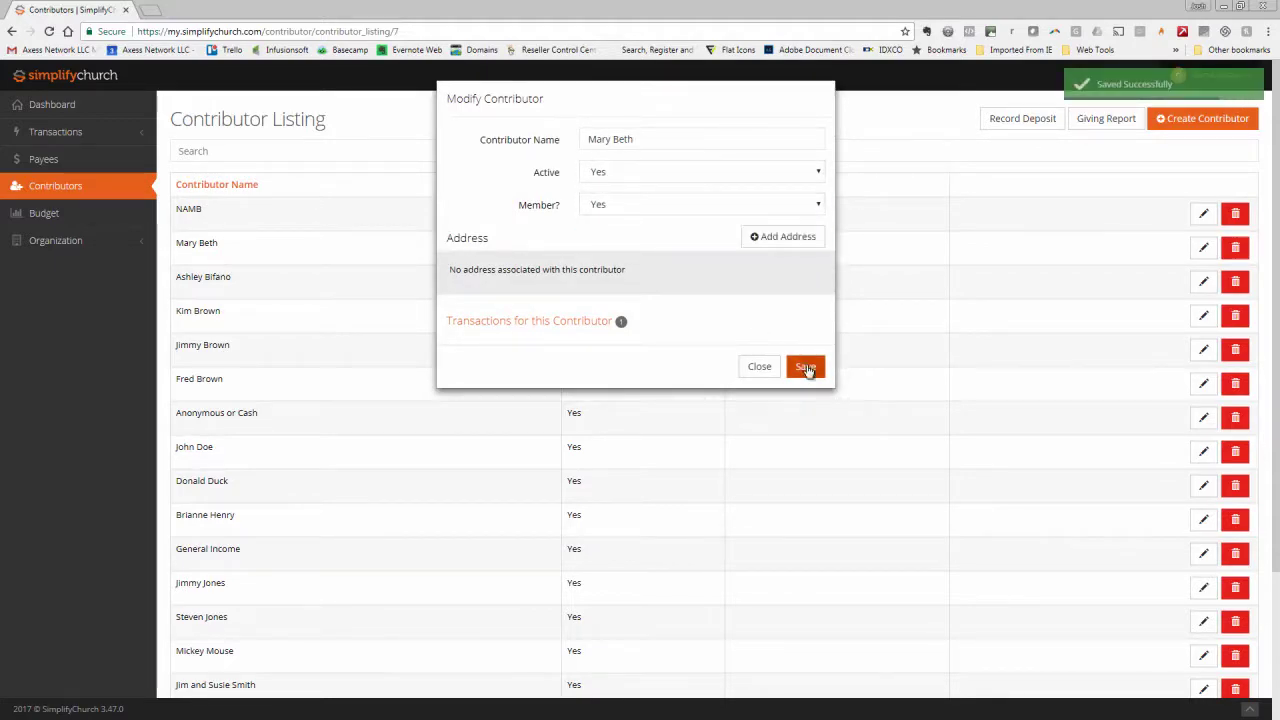
left_click(770, 372)
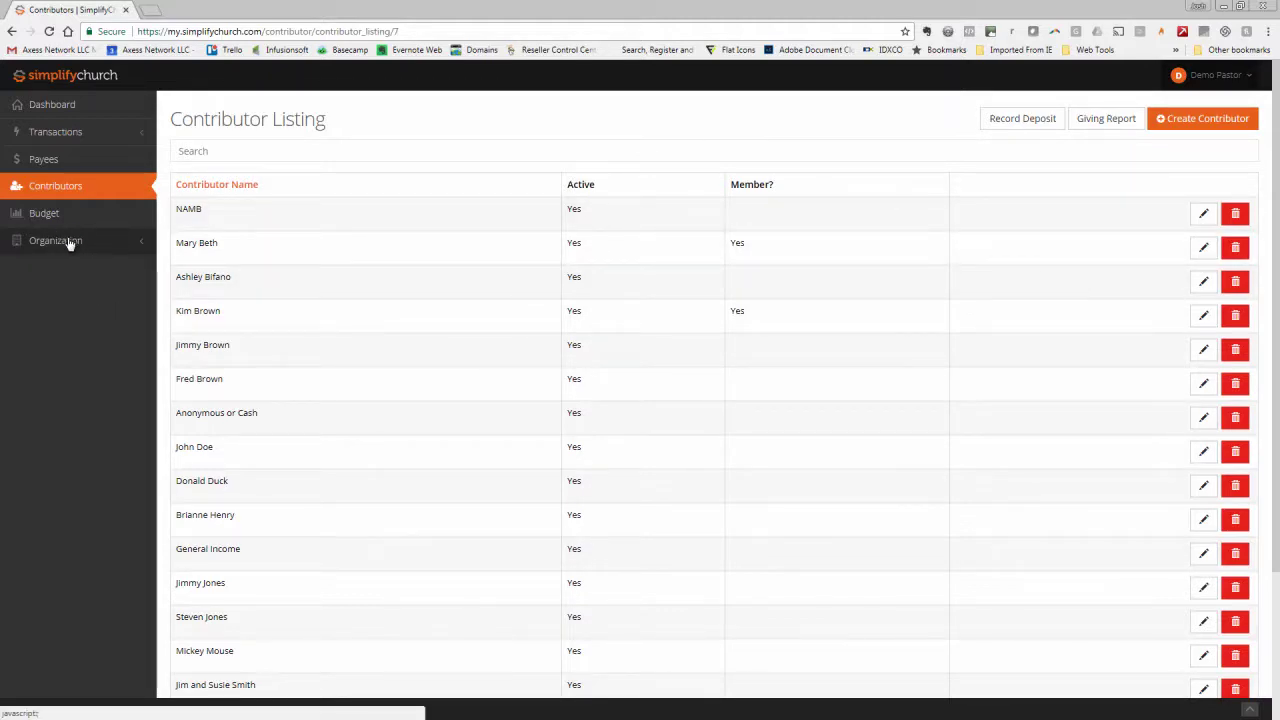
left_click(71, 107)
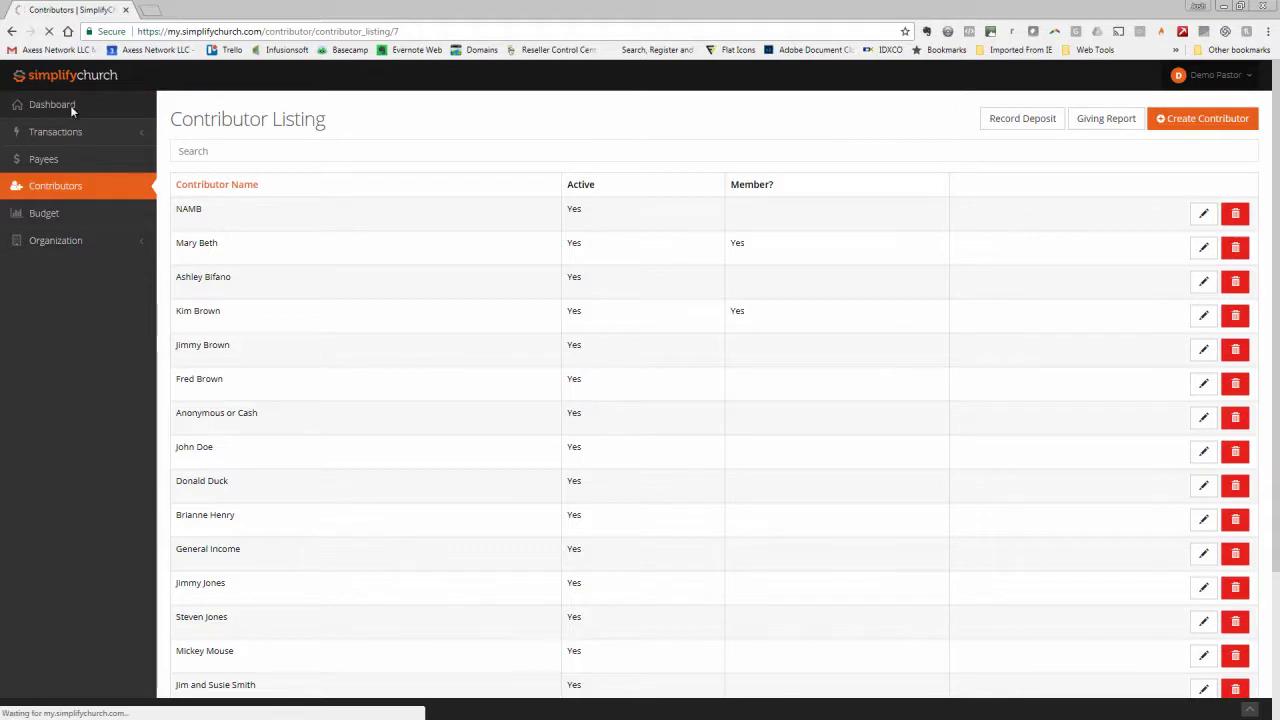